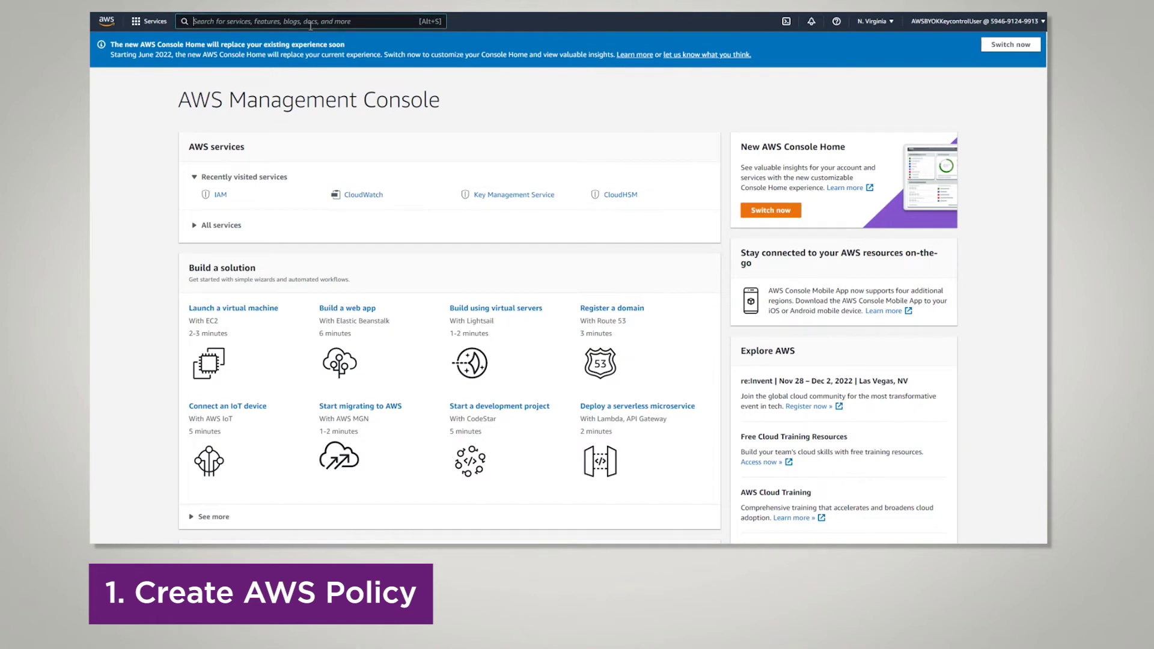
Step: Open IAM from the console search and start a new policy from the Policies page
click(311, 23)
text(IAM)
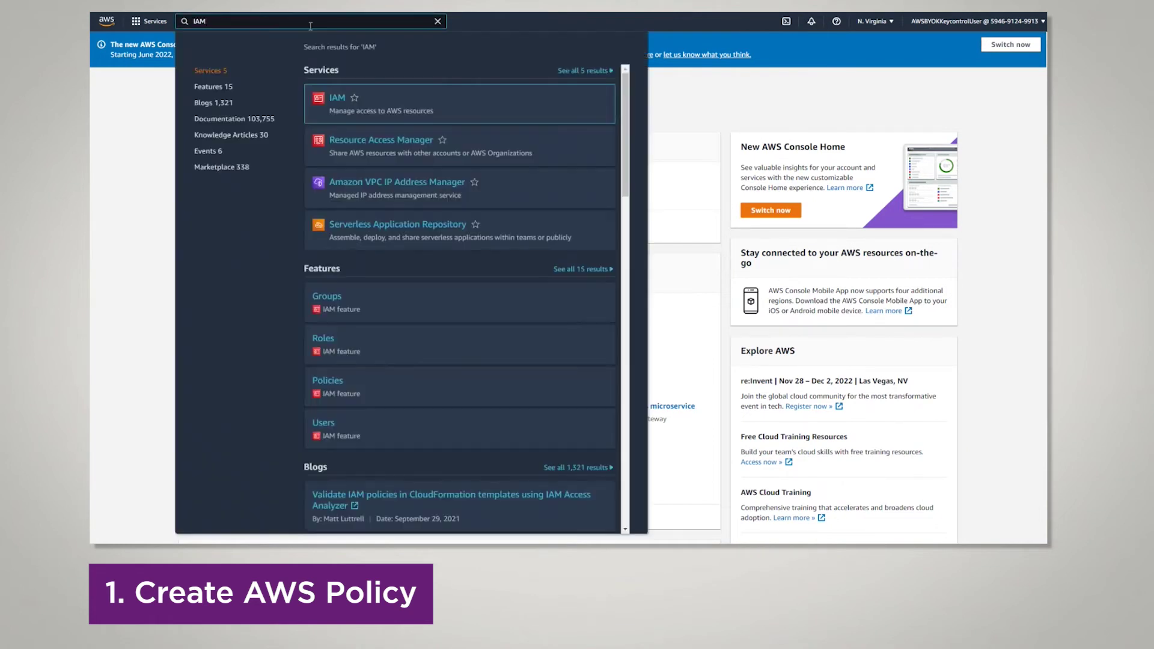
click(317, 107)
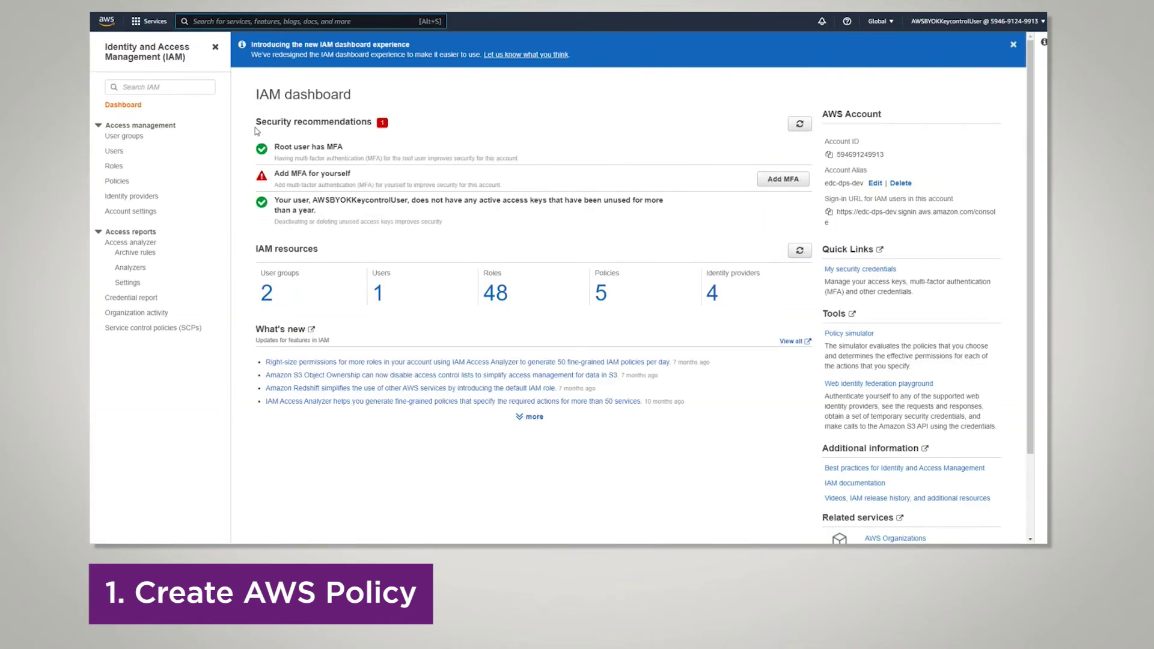
click(118, 181)
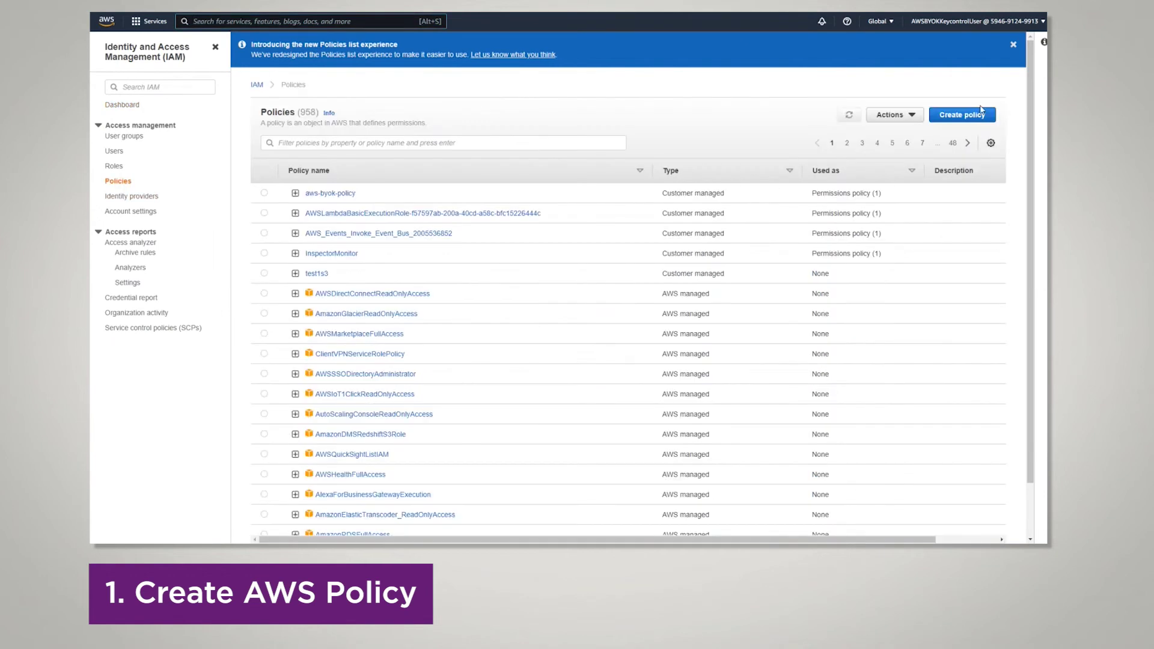
click(981, 115)
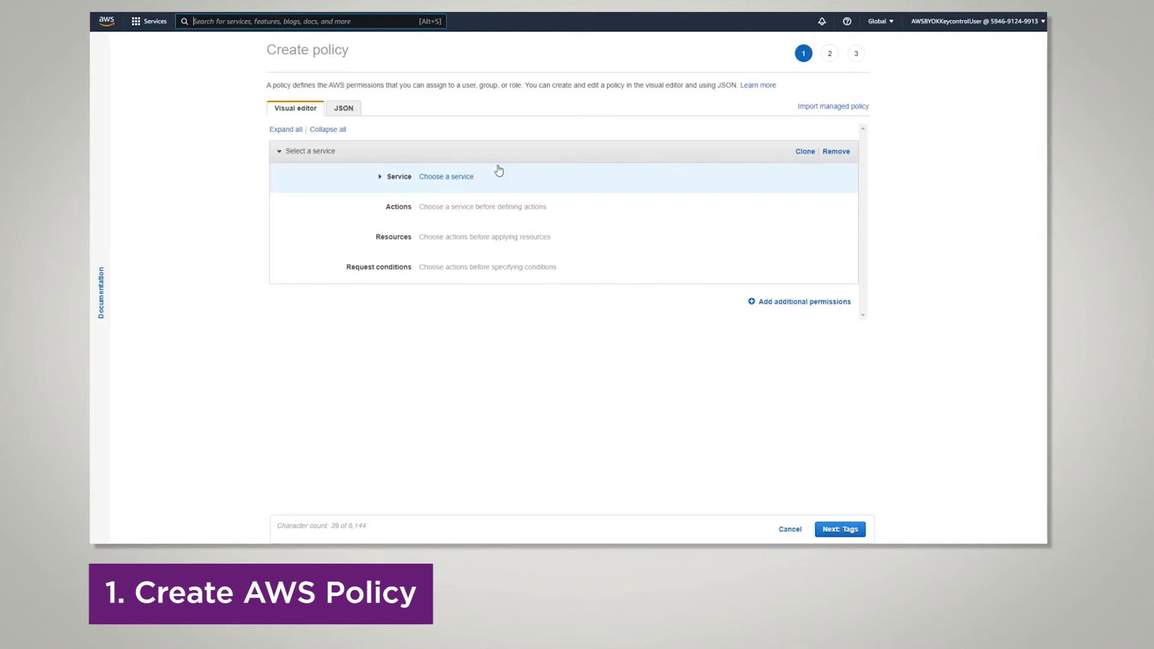
Step: Choose IAM as the policy's service and allow ListAccessKeys, ListUsers and GetUser
click(451, 176)
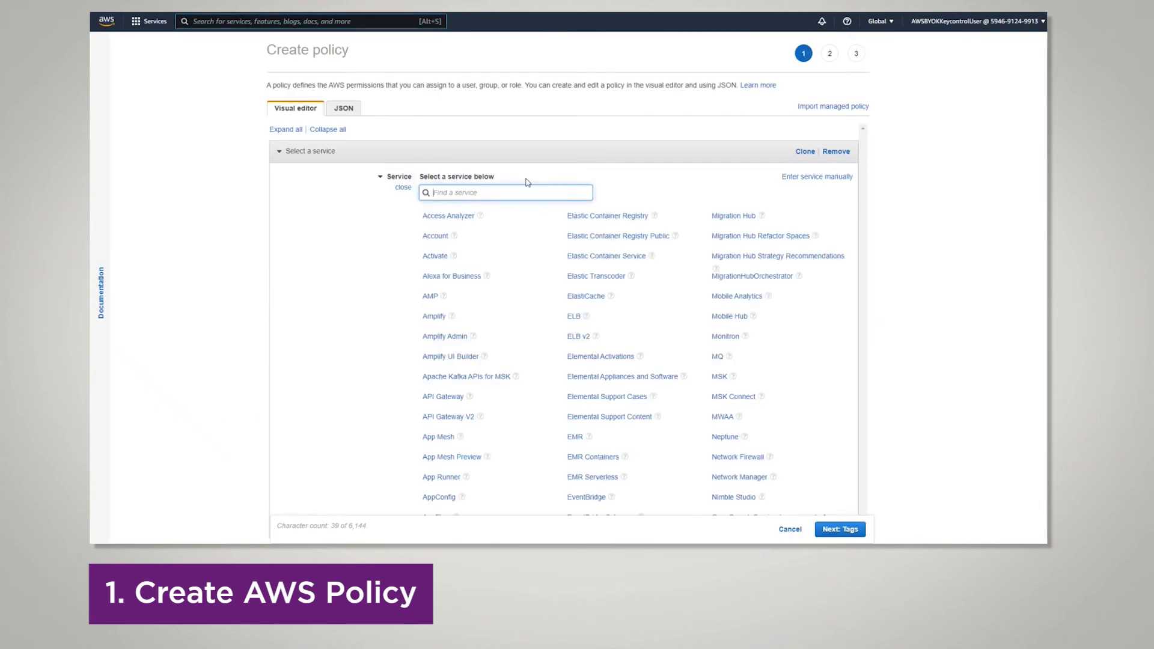
text(IAM)
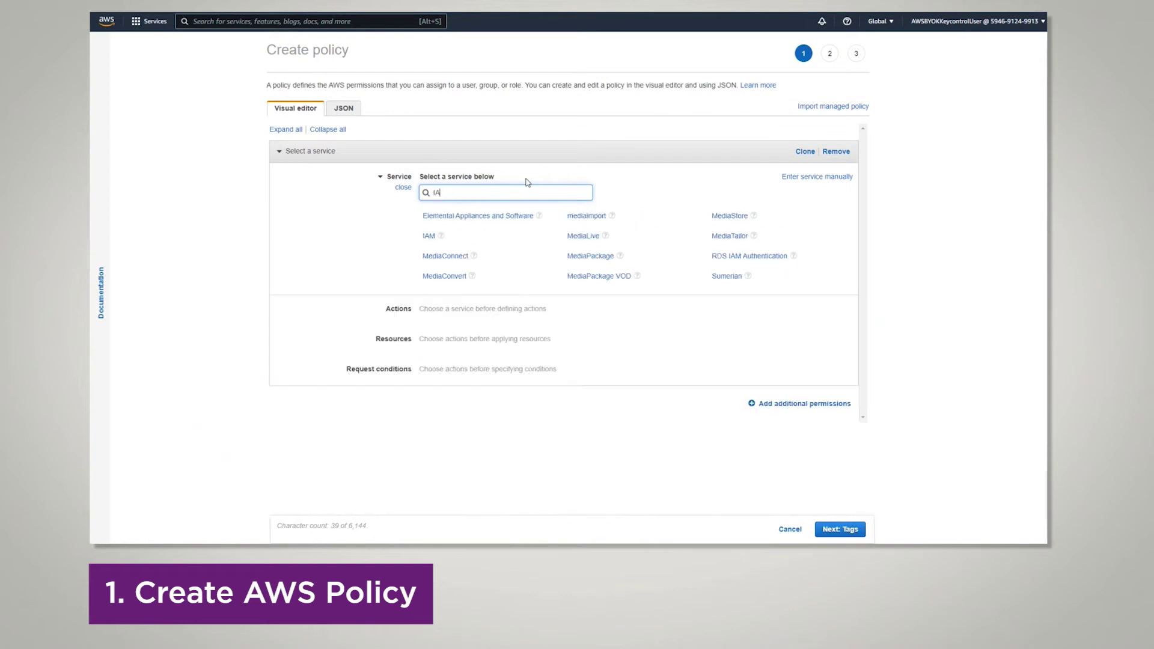
click(429, 216)
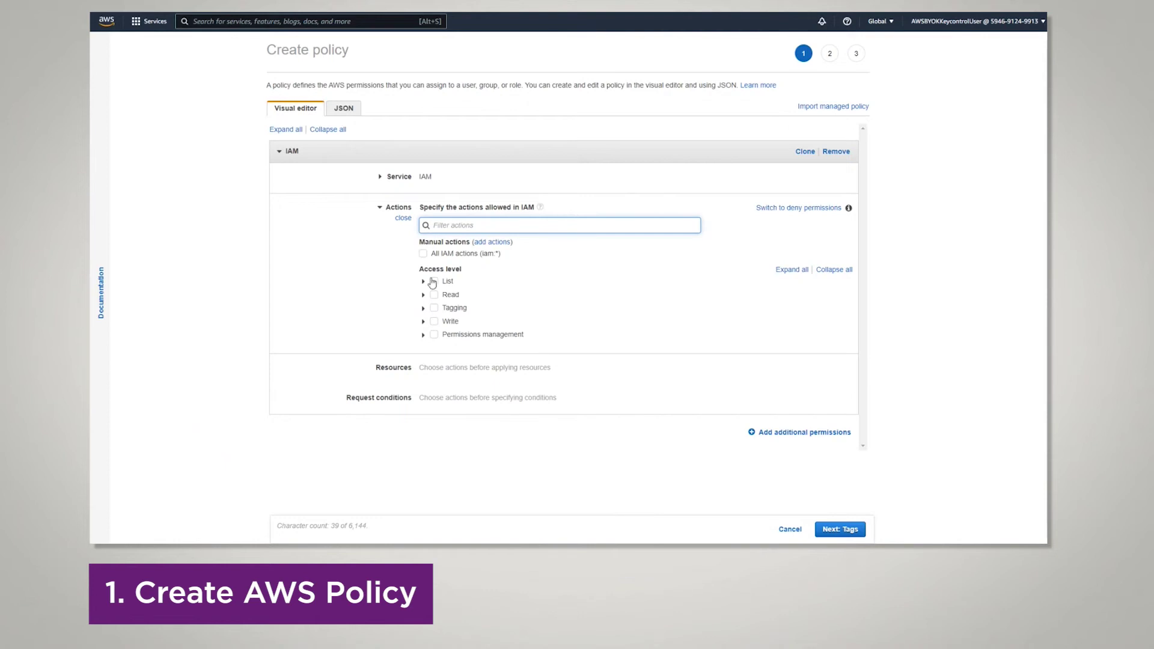
click(424, 281)
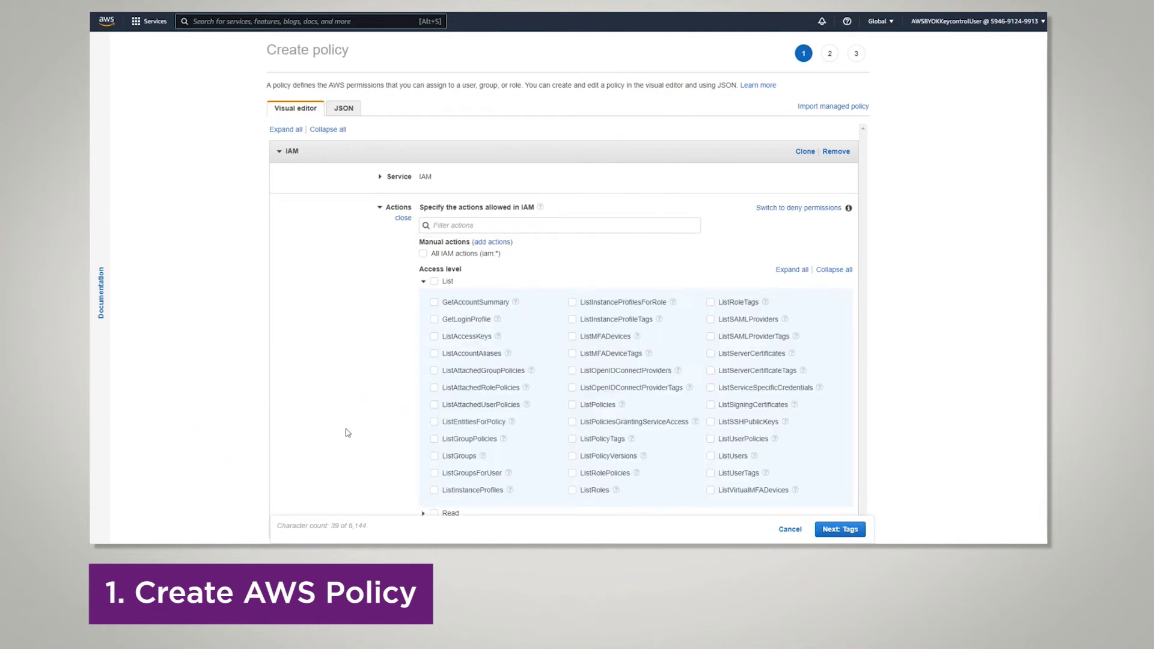
click(433, 338)
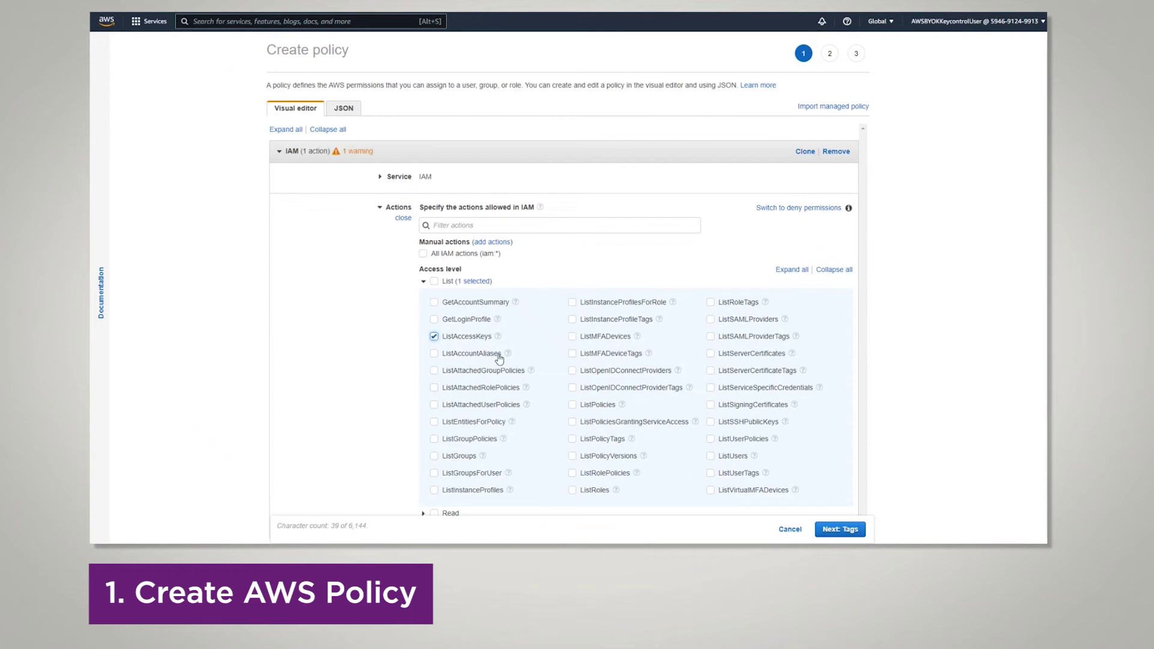
click(711, 457)
click(423, 283)
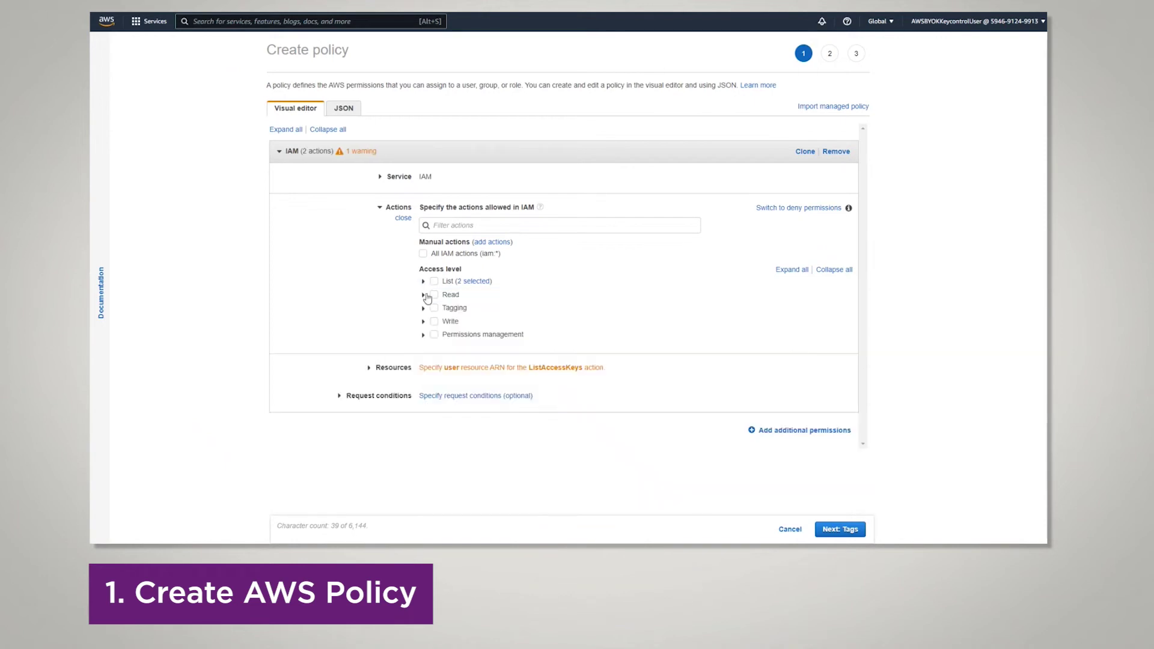
click(424, 296)
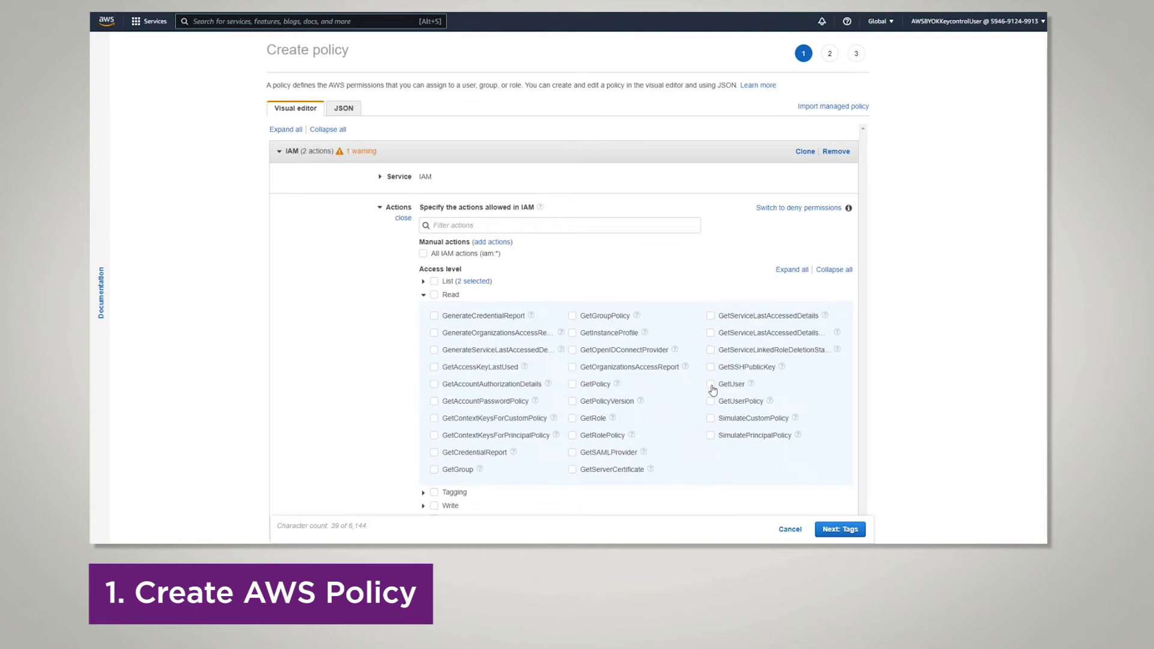
click(711, 385)
click(424, 295)
Step: Allow CreateAccessKey, DeleteAccessKey and UpdateAccessKey, and apply the IAM permissions to all resources
click(423, 321)
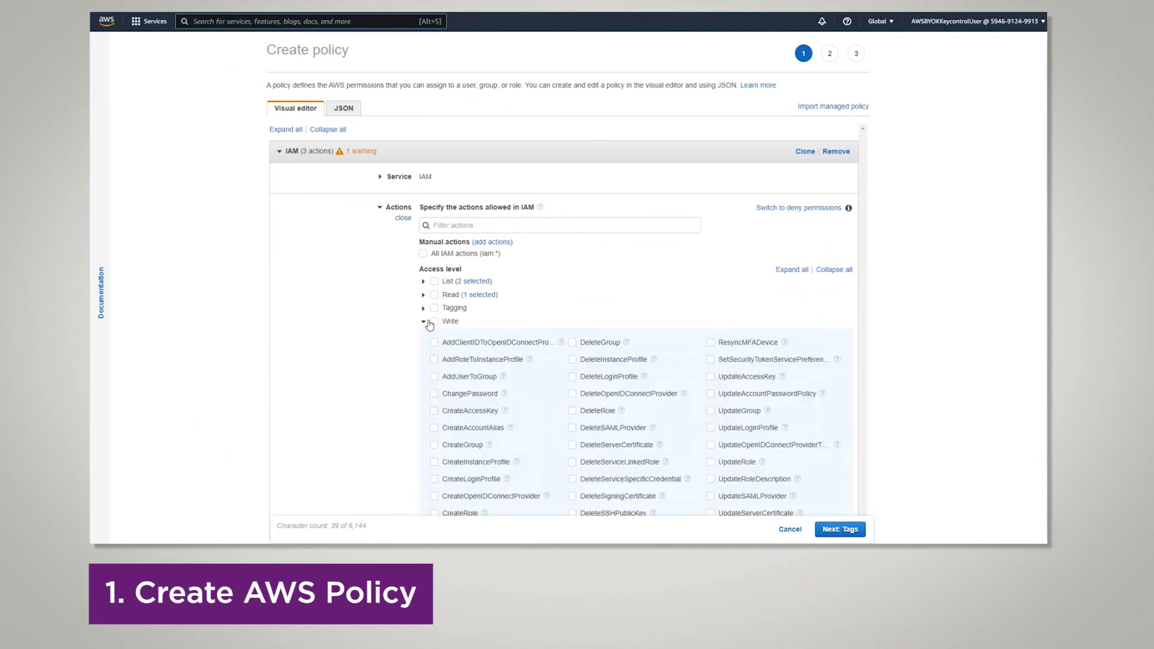
scroll(699, 340, down, 1)
scroll(699, 340, down, 2)
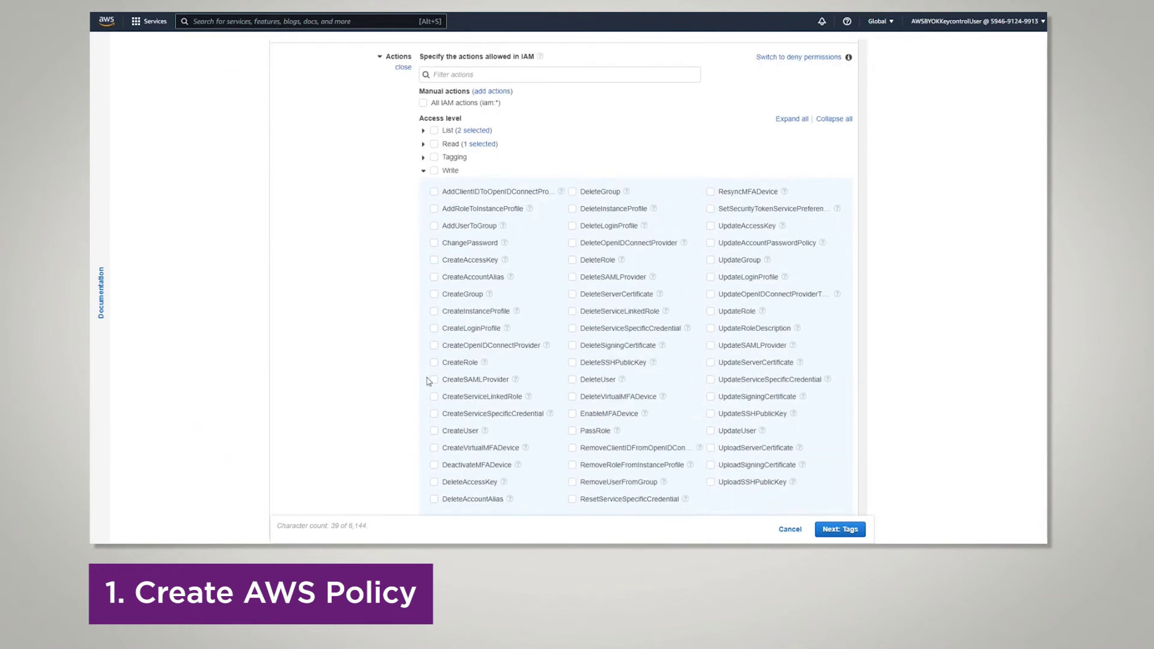
click(435, 262)
click(434, 482)
click(710, 226)
click(424, 171)
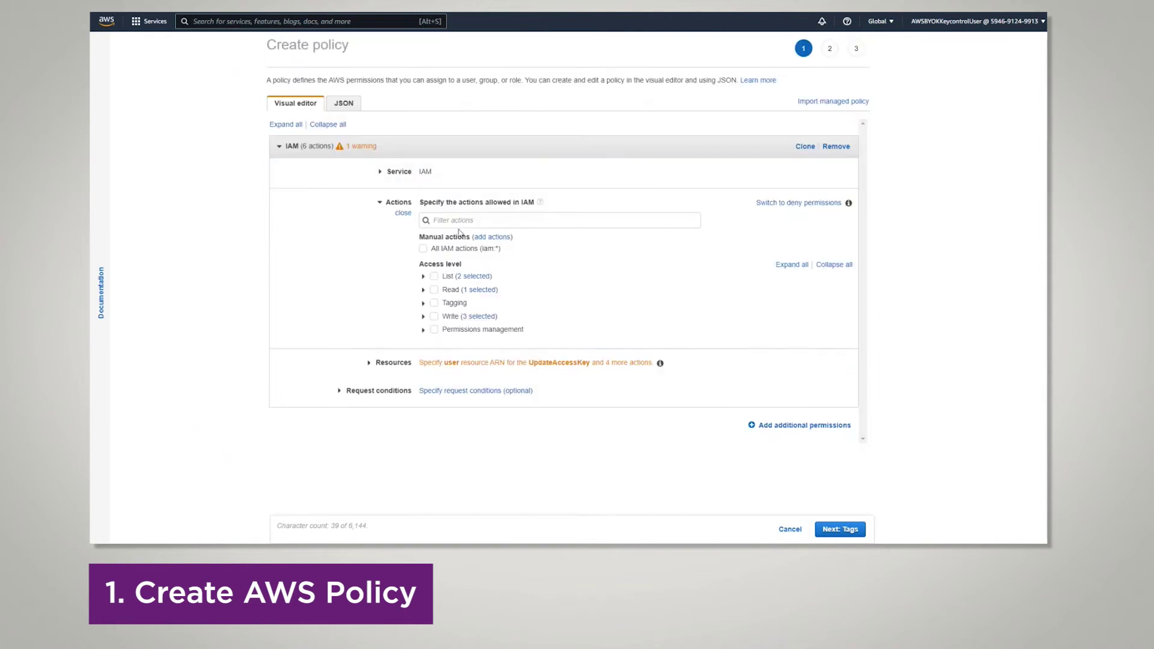
click(380, 362)
click(423, 345)
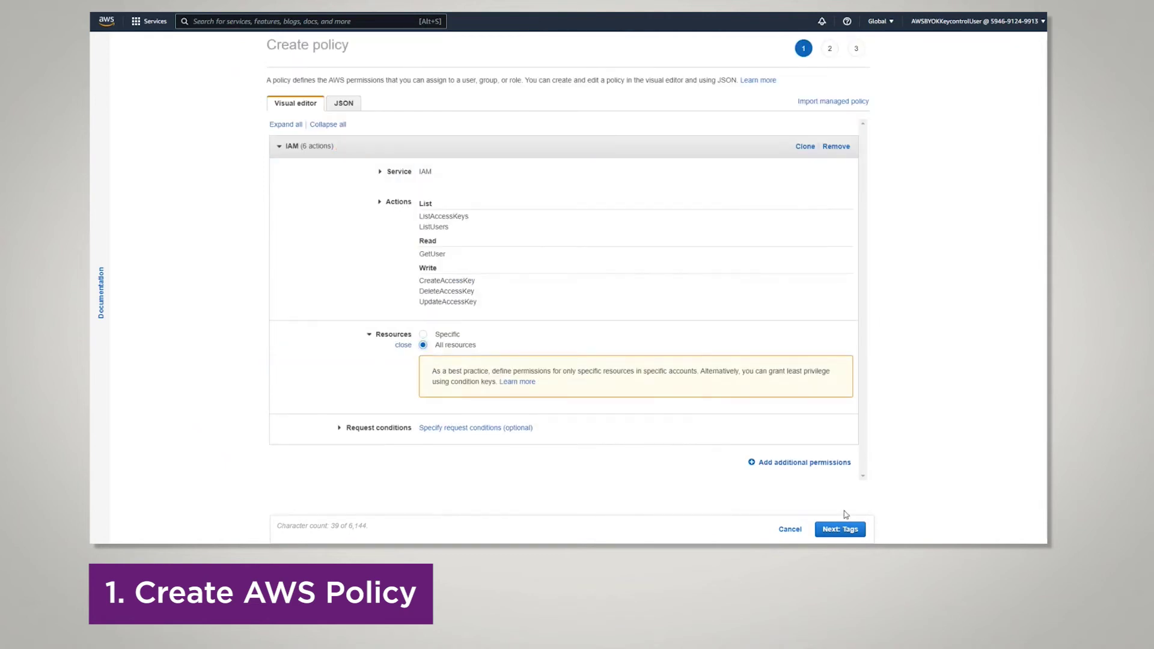
Step: Add a KMS permission block allowing all KMS actions on all resources, plus a third empty block
click(800, 463)
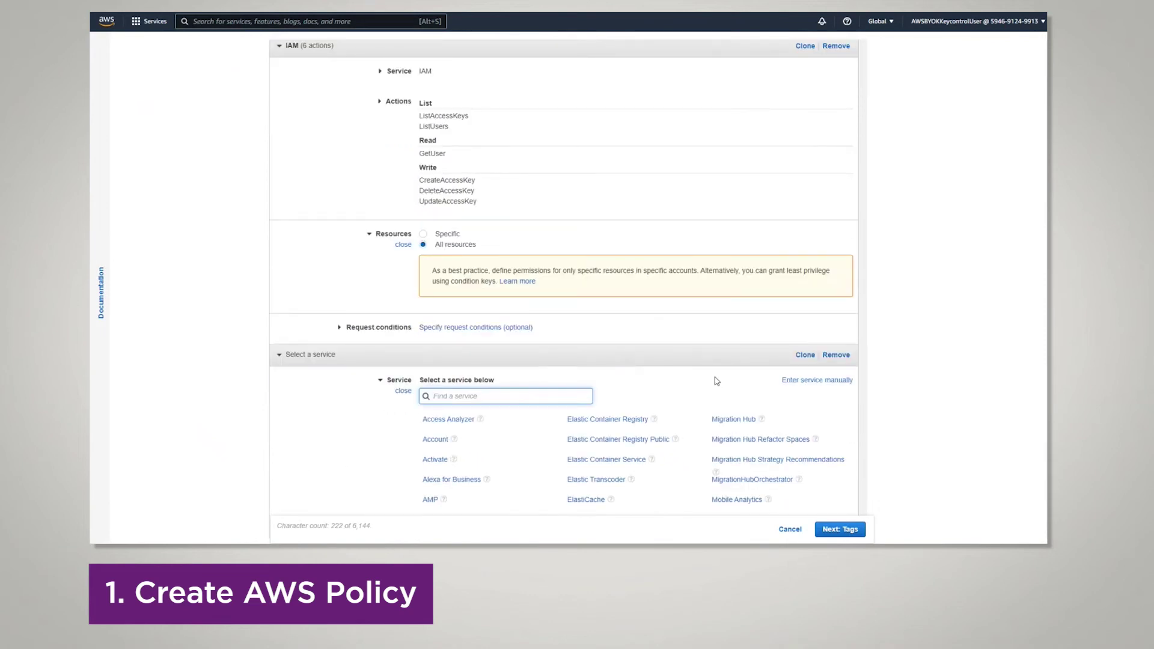
text(kms)
click(436, 420)
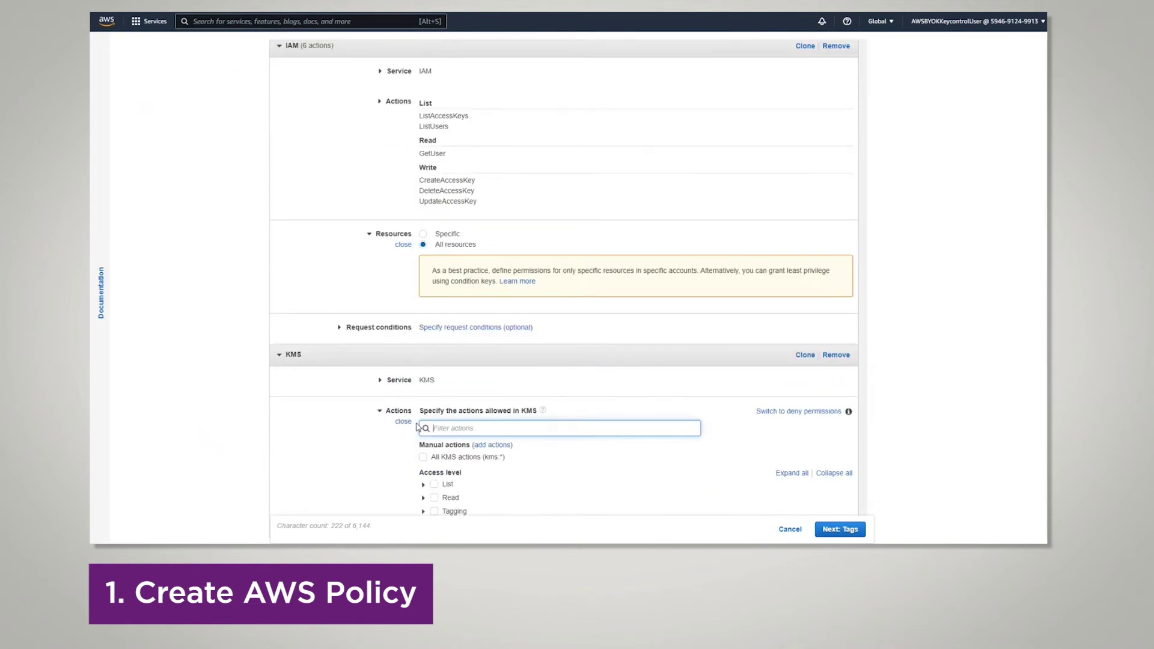
click(423, 457)
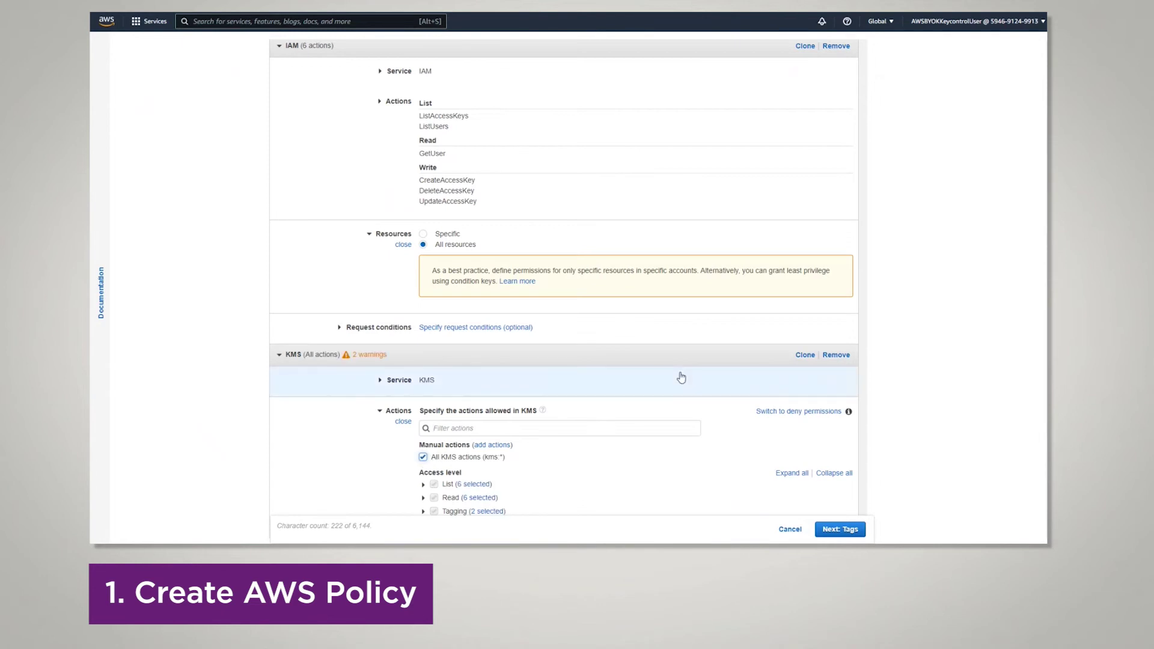
scroll(681, 377, down, 3)
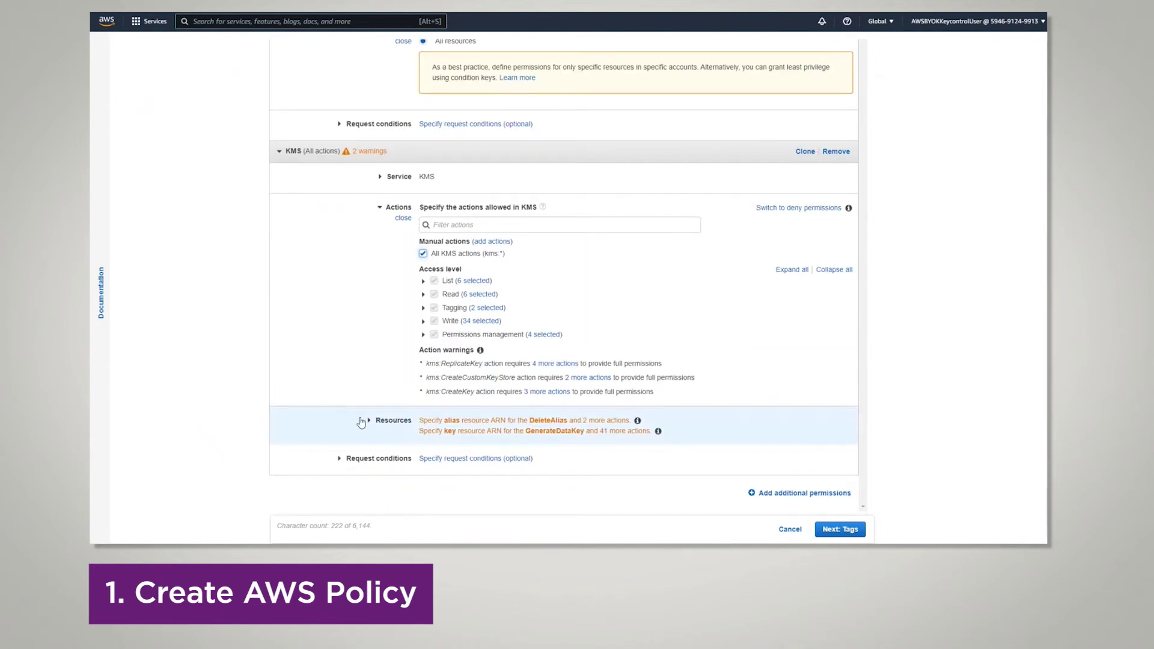
click(367, 425)
click(424, 370)
click(754, 492)
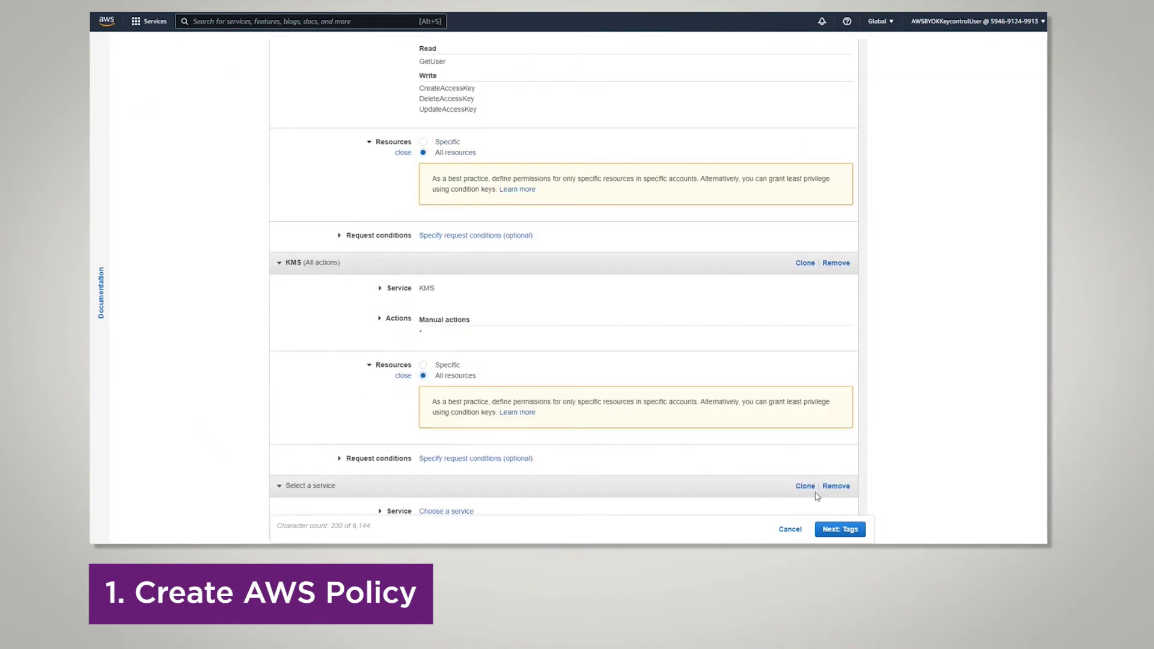
scroll(849, 433, down, 3)
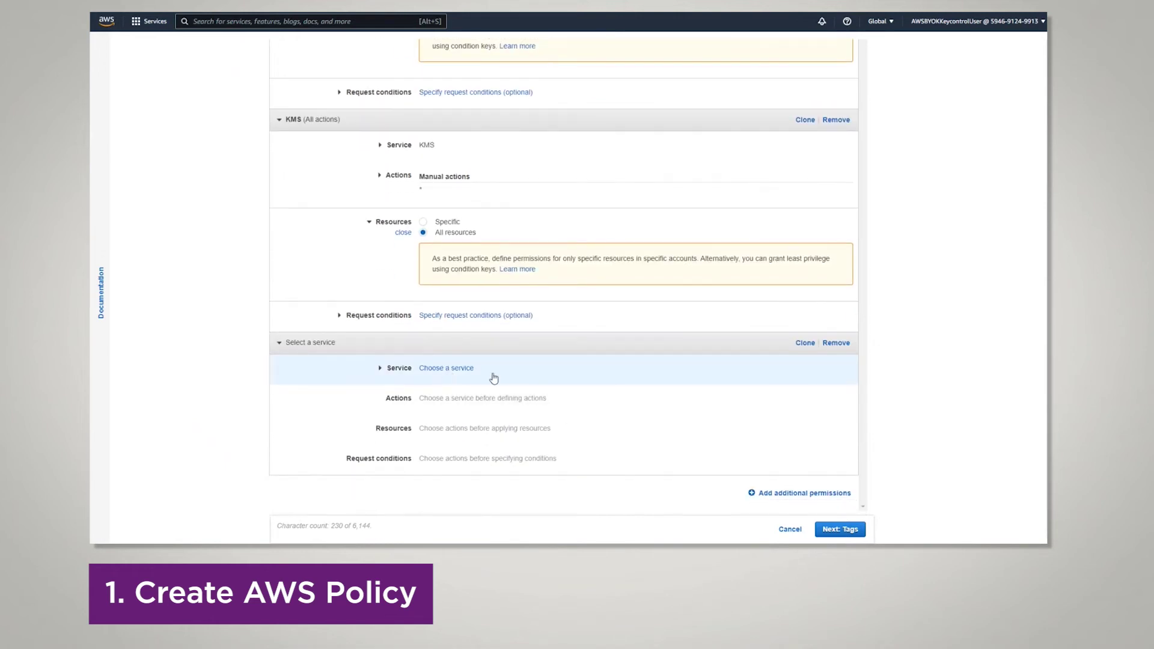
Step: Choose EC2 for the new block and allow its DescribeRegions list action
click(448, 382)
text(ec2)
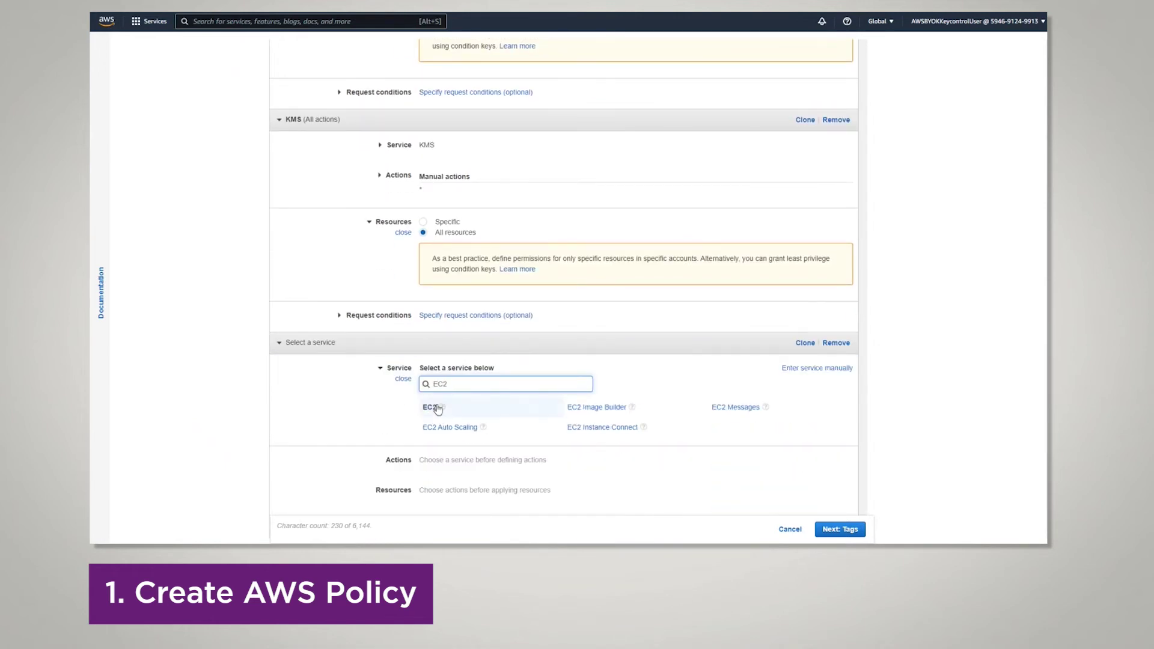
click(432, 407)
scroll(433, 421, down, 1)
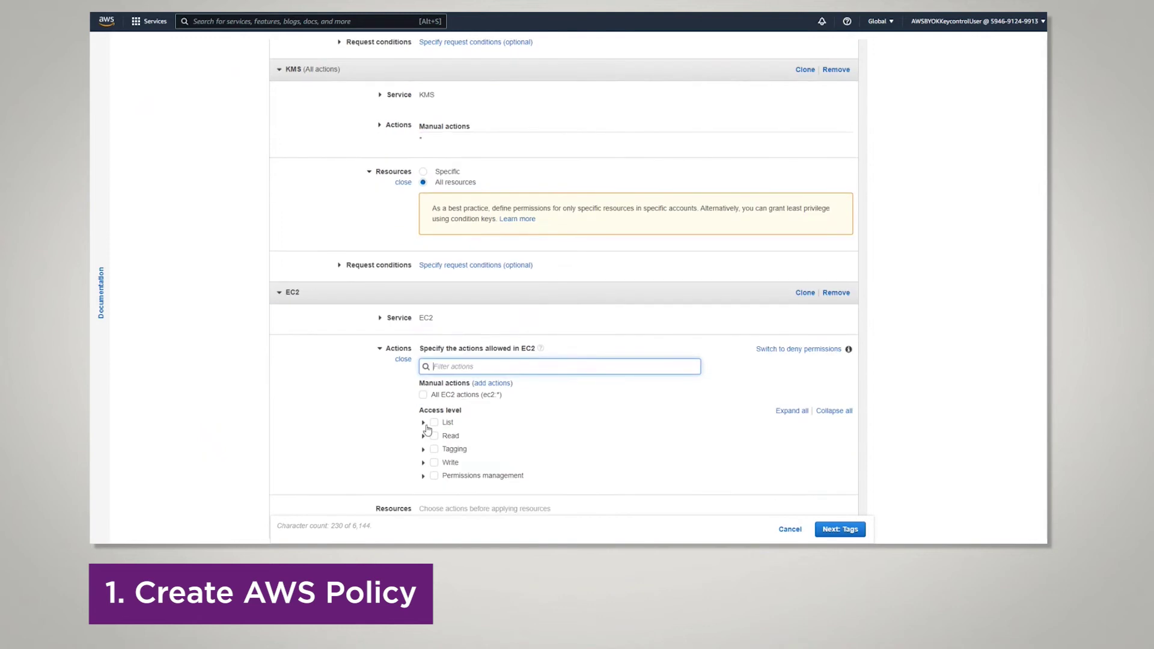
click(424, 422)
scroll(571, 345, down, 7)
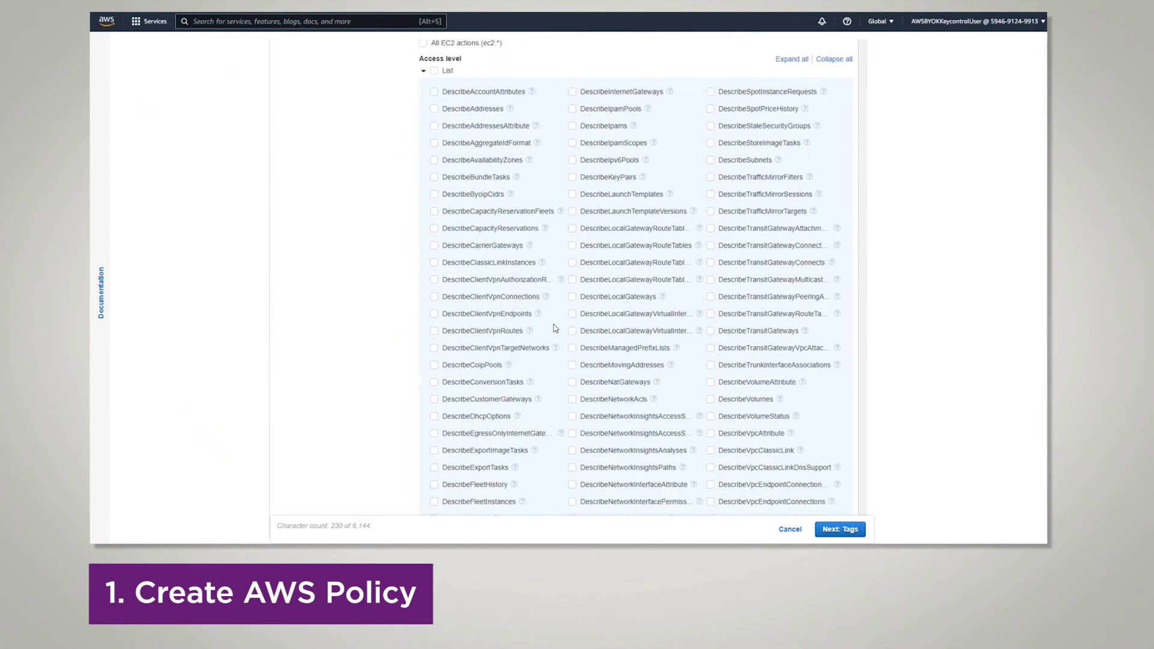
scroll(556, 328, down, 6)
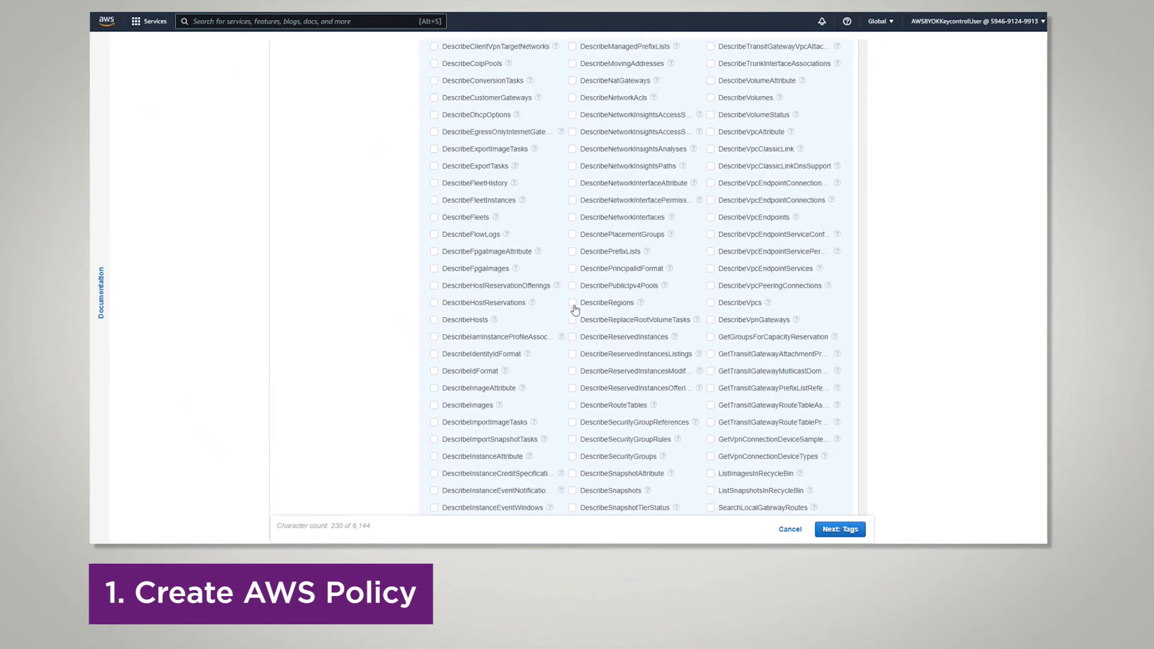
click(572, 304)
scroll(685, 367, down, 5)
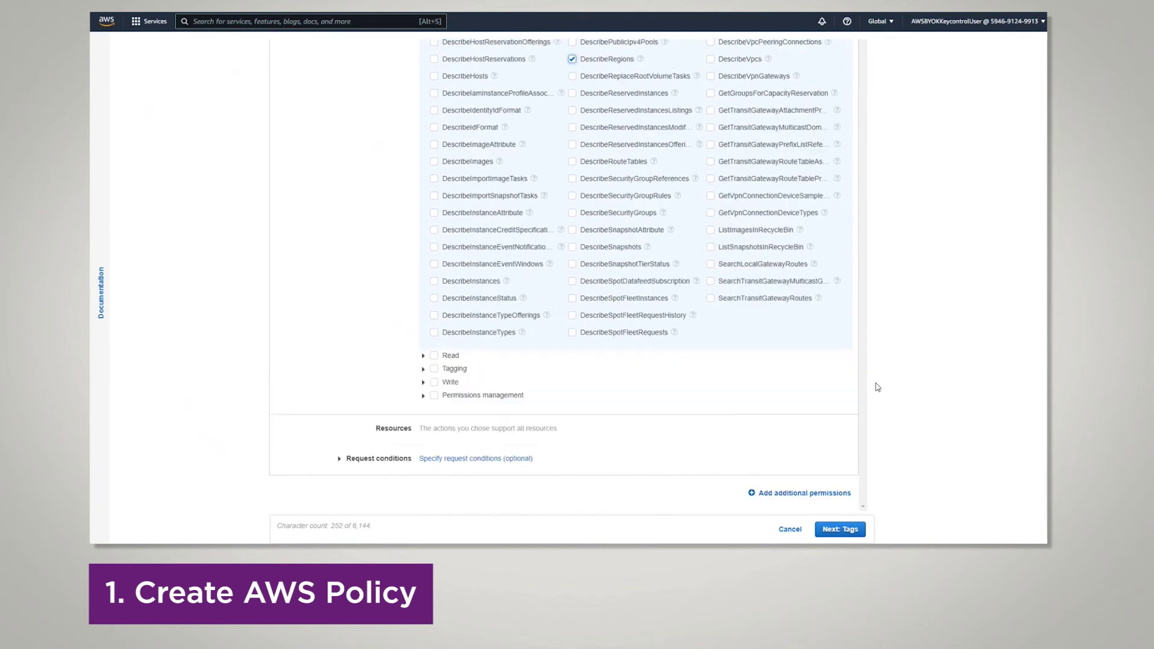
scroll(916, 456, down, 3)
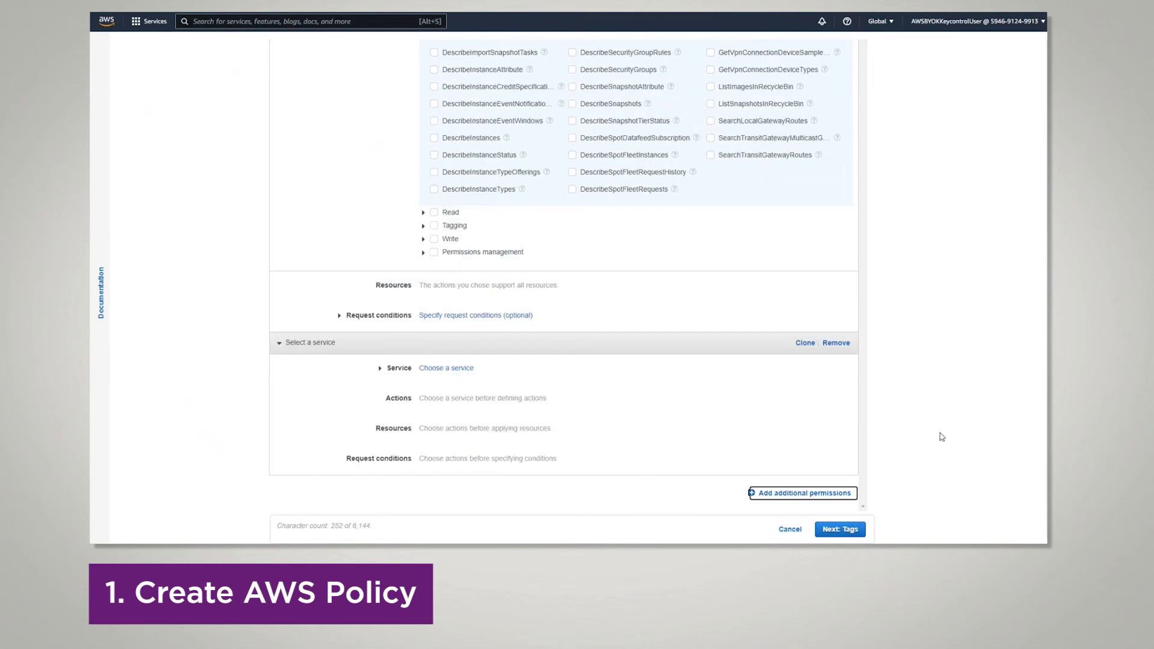
Step: Add Systems Manager GetParameter on all resources and continue to the tags step
click(450, 368)
text(Sys)
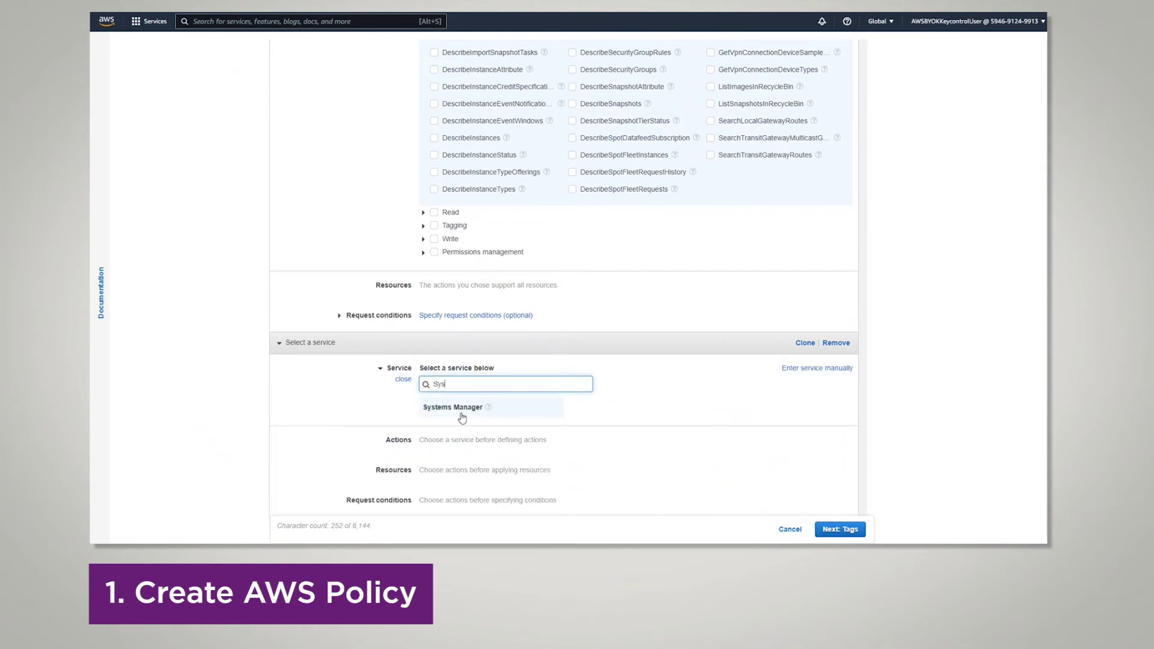
click(462, 417)
scroll(445, 426, down, 1)
click(423, 441)
scroll(540, 407, down, 1)
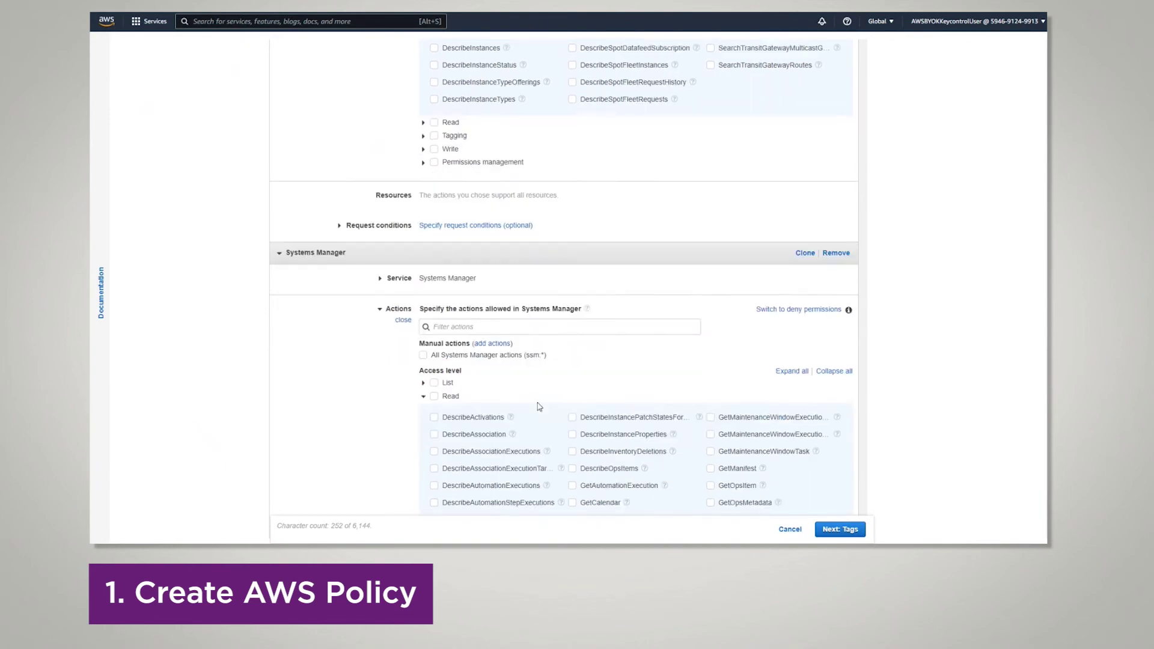
scroll(540, 405, down, 3)
click(710, 327)
scroll(389, 391, down, 2)
click(372, 431)
click(423, 393)
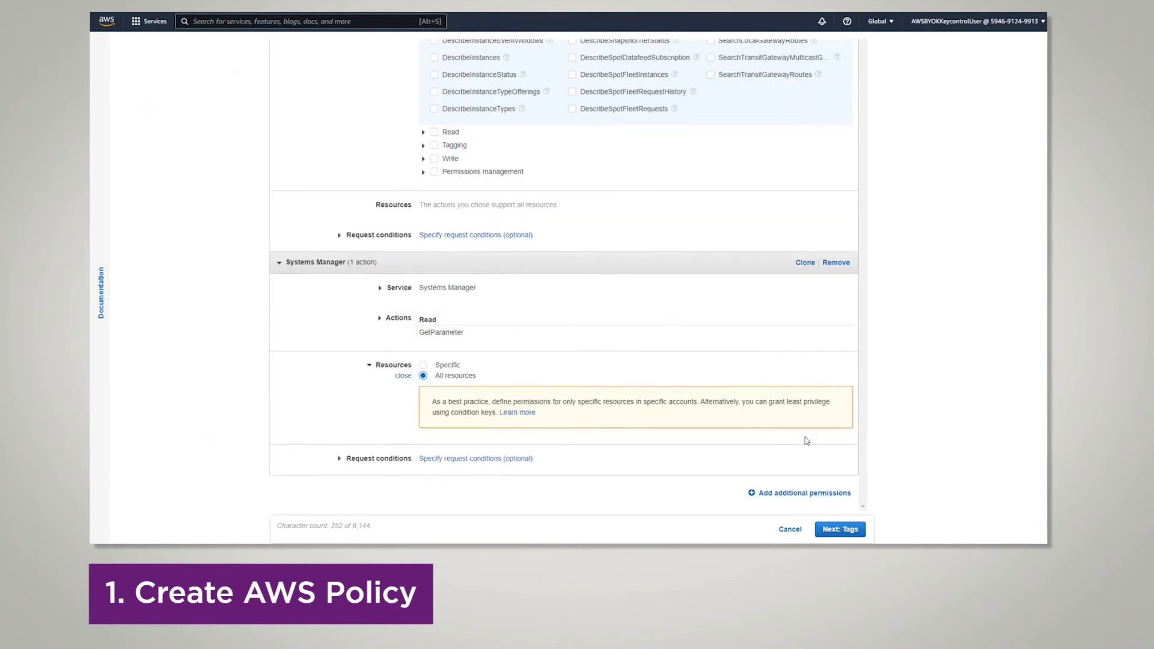
click(840, 529)
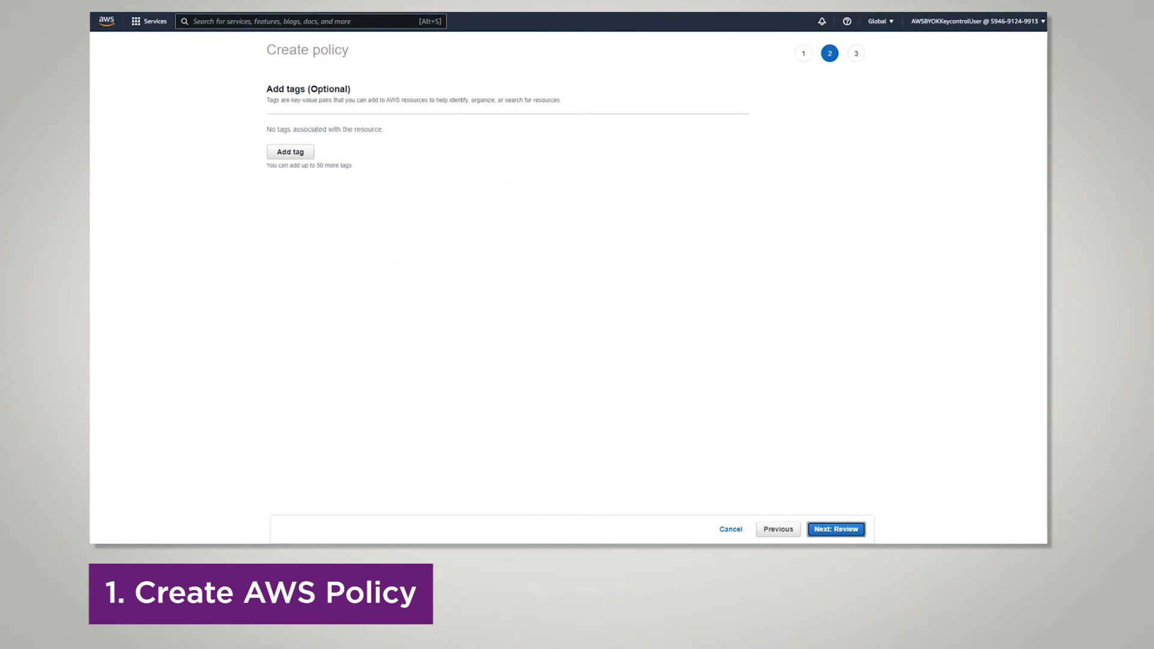
Step: Move to the policy review and name the policy 'aws-byok-policy'
click(830, 537)
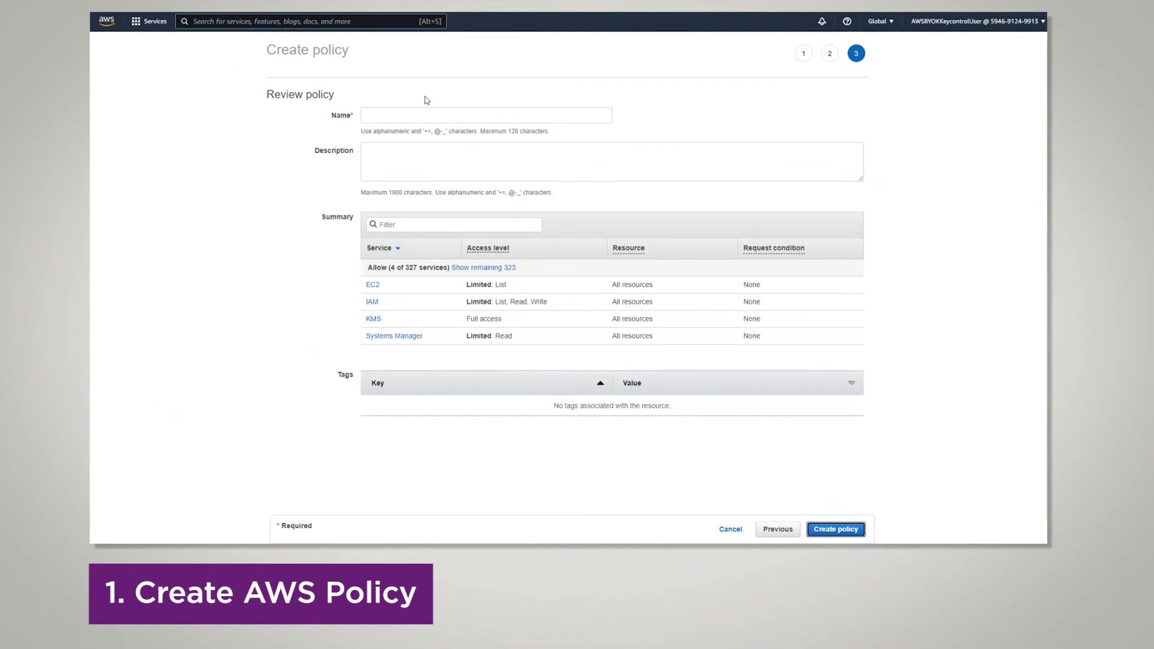
click(422, 115)
text(aws-byok)
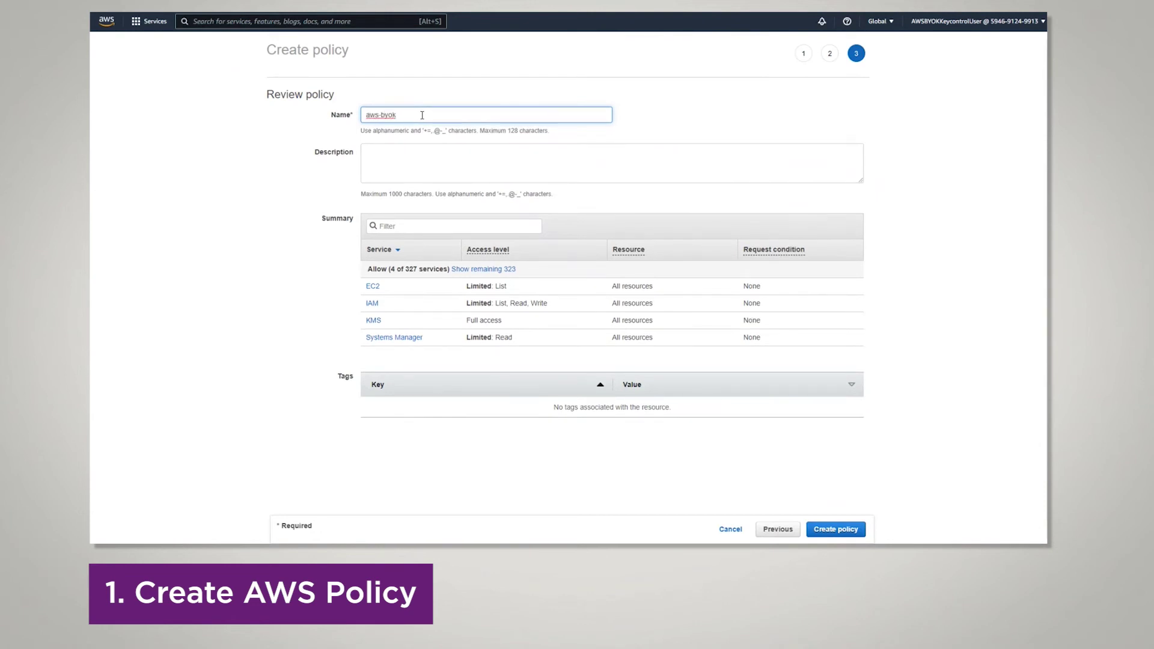
text(-policy)
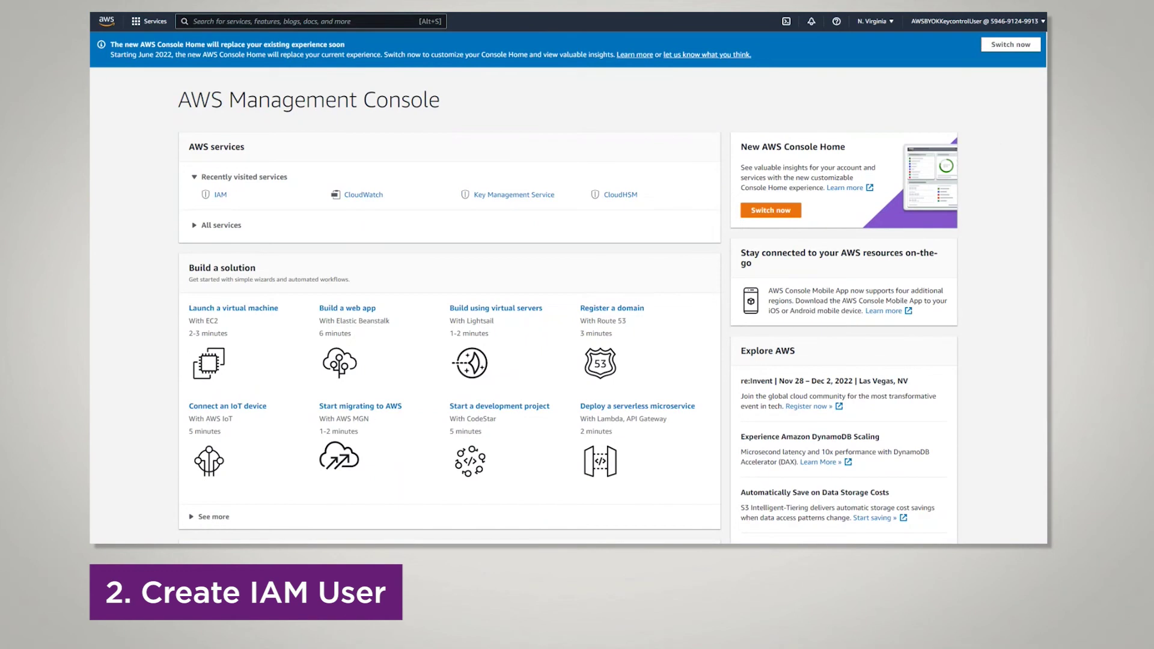
Step: Open the IAM service via the console search and go to its Users list
click(216, 22)
text(IAM)
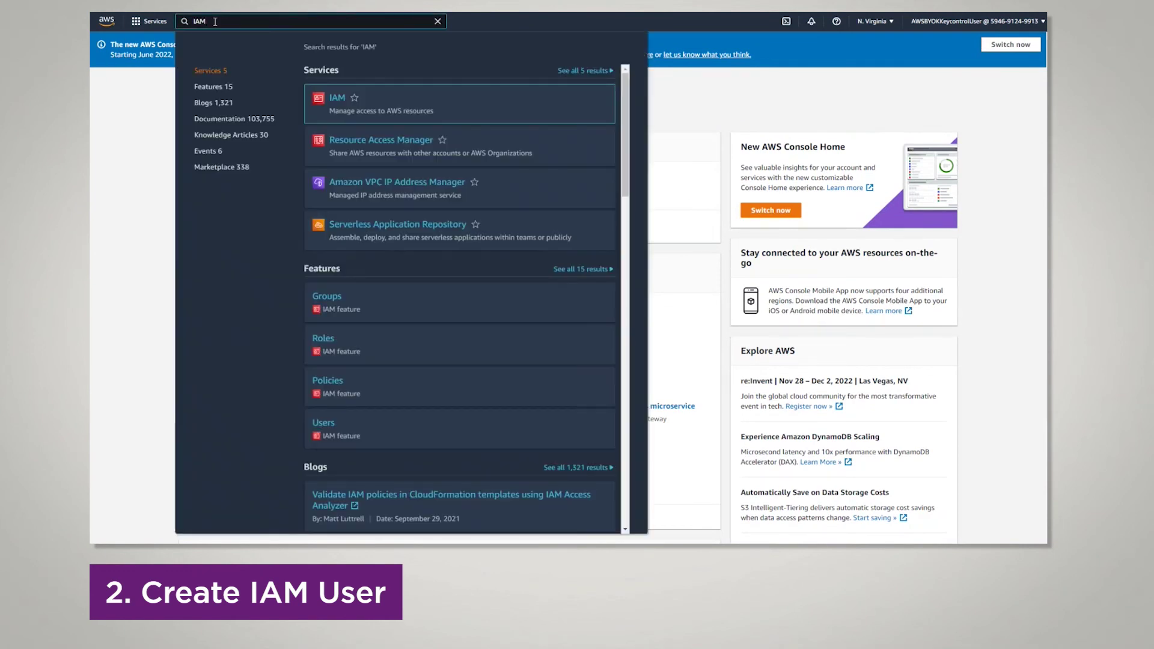
mouse_move(344, 103)
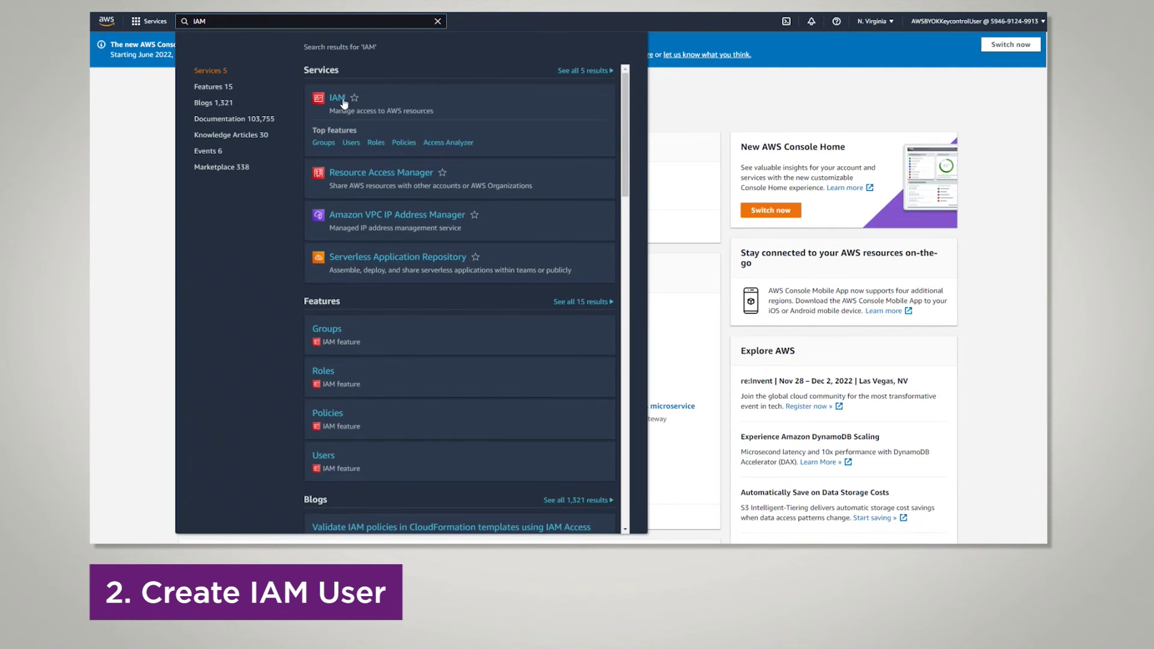
click(338, 98)
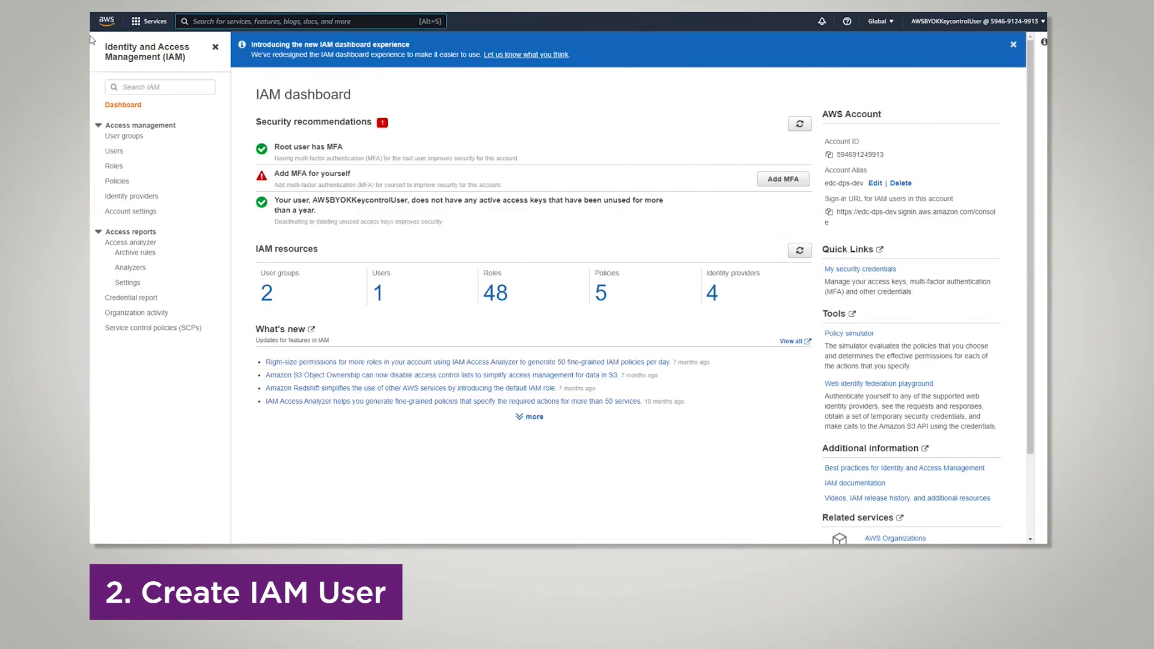
click(114, 152)
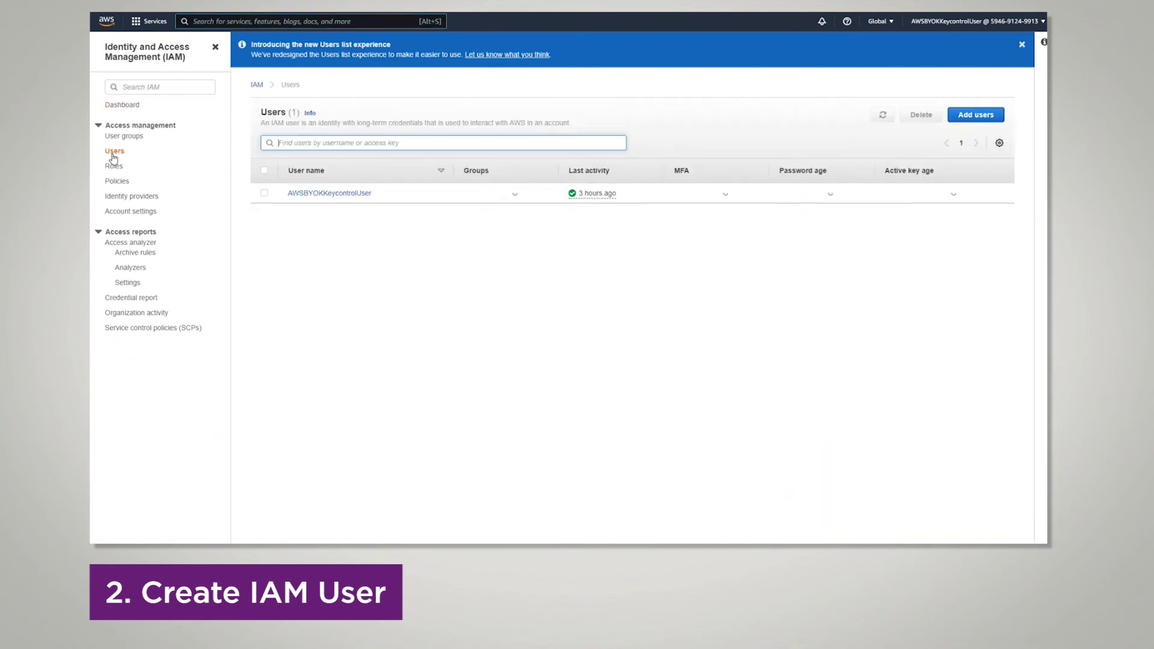
Step: Start a new user with the user name entered, programmatic and console access, no forced password reset
click(1000, 120)
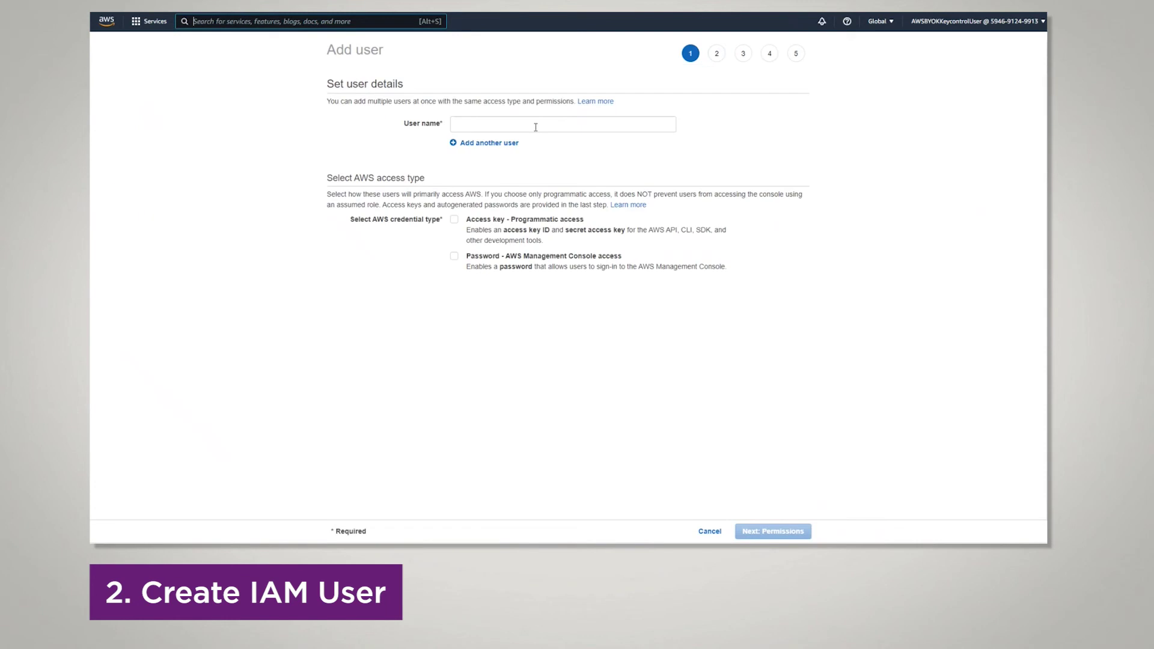
click(535, 126)
text(AW)
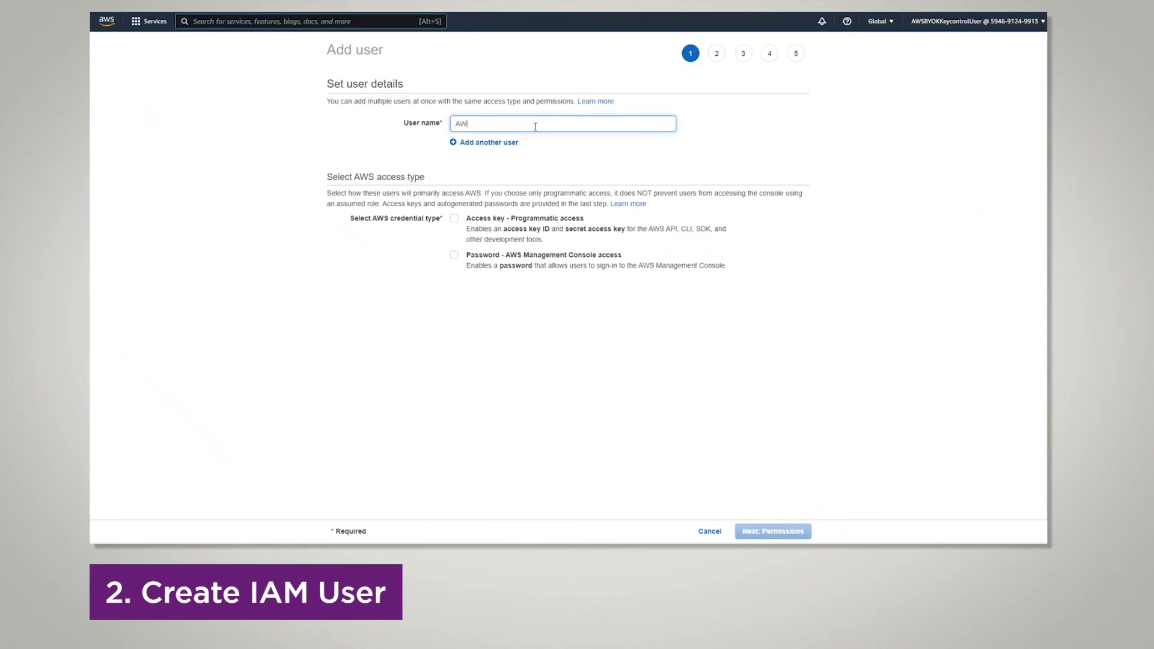
text(KeycontrolUser)
click(454, 218)
click(455, 255)
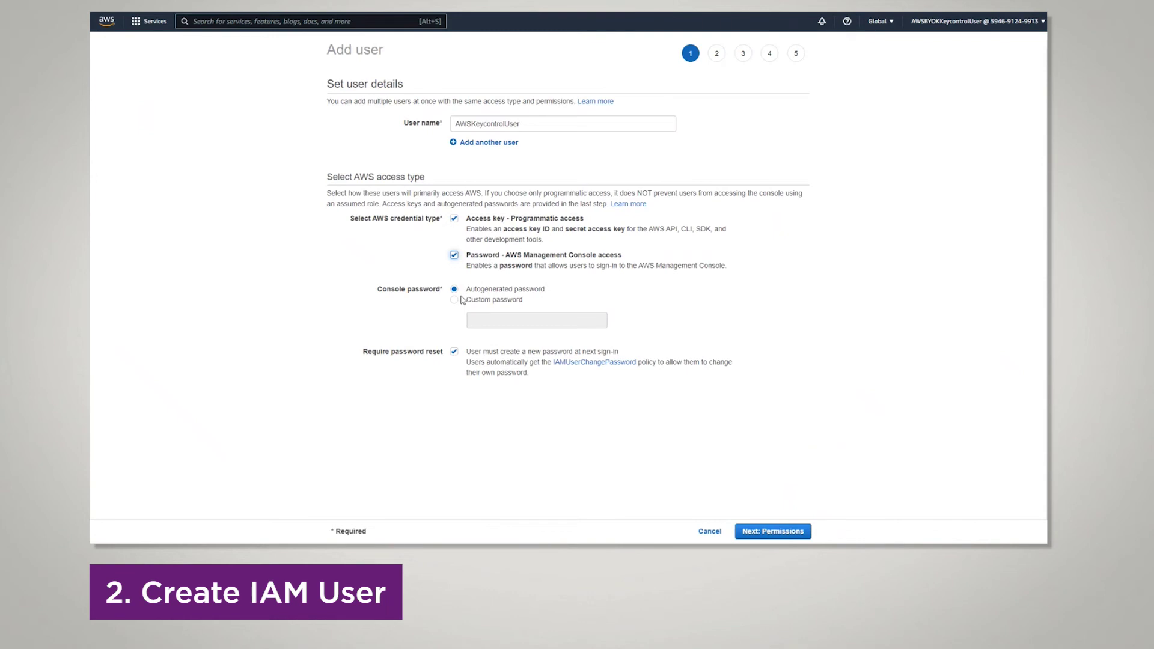
click(454, 353)
Step: Add the user to the users group and create the user
click(766, 533)
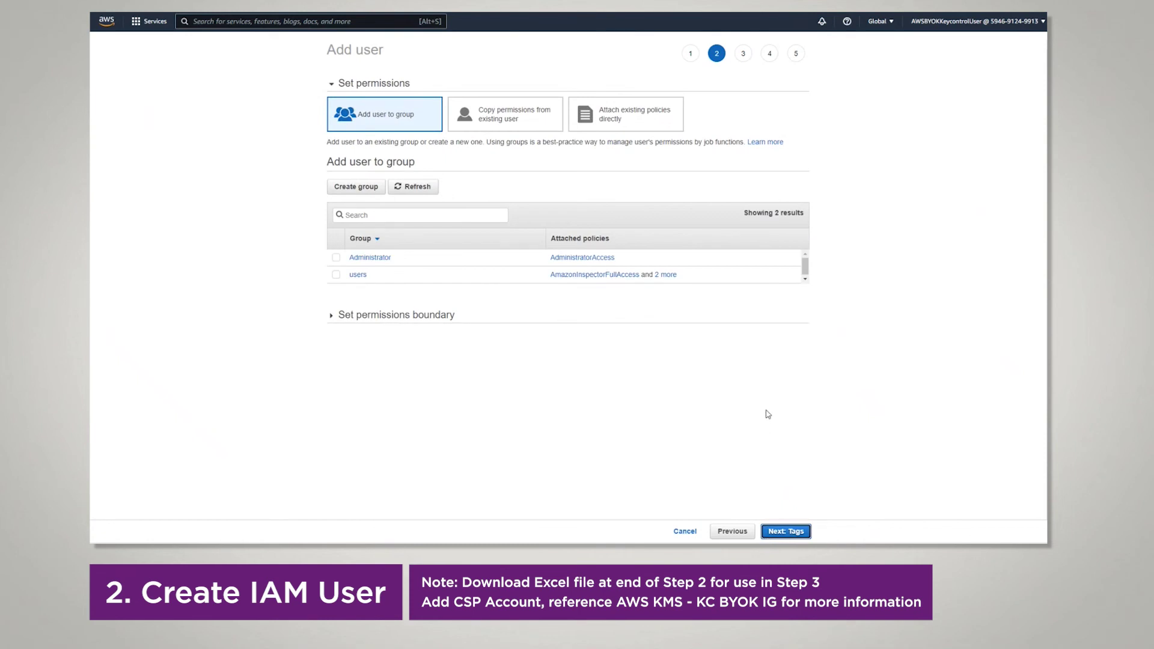
click(337, 275)
click(336, 276)
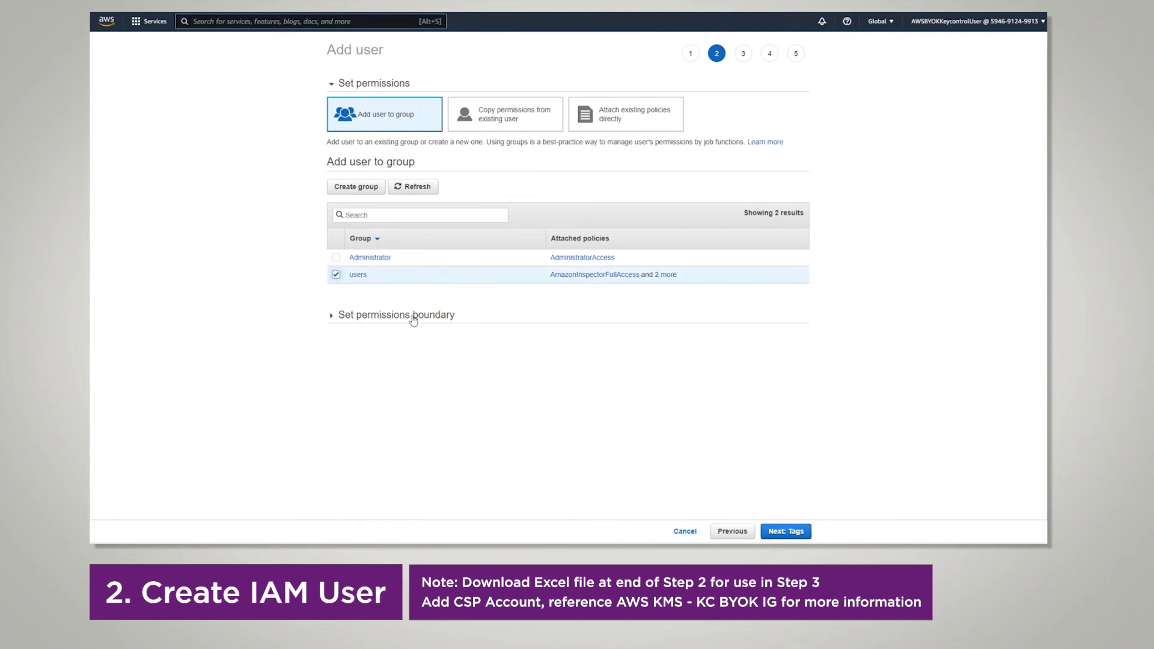
click(786, 532)
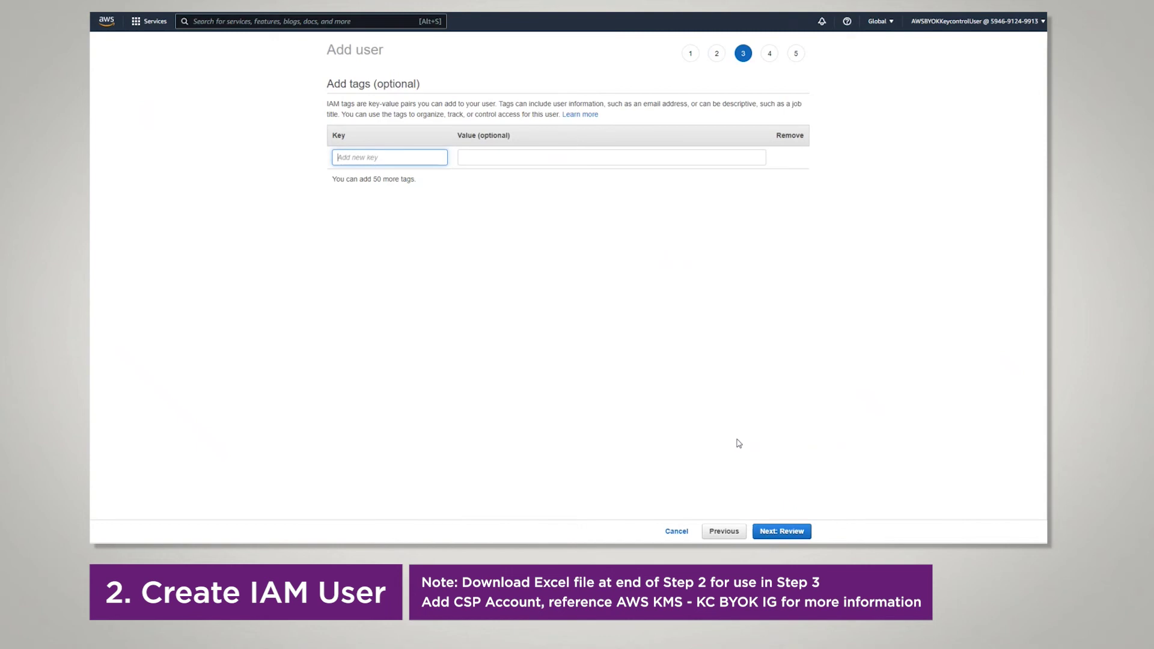
click(765, 533)
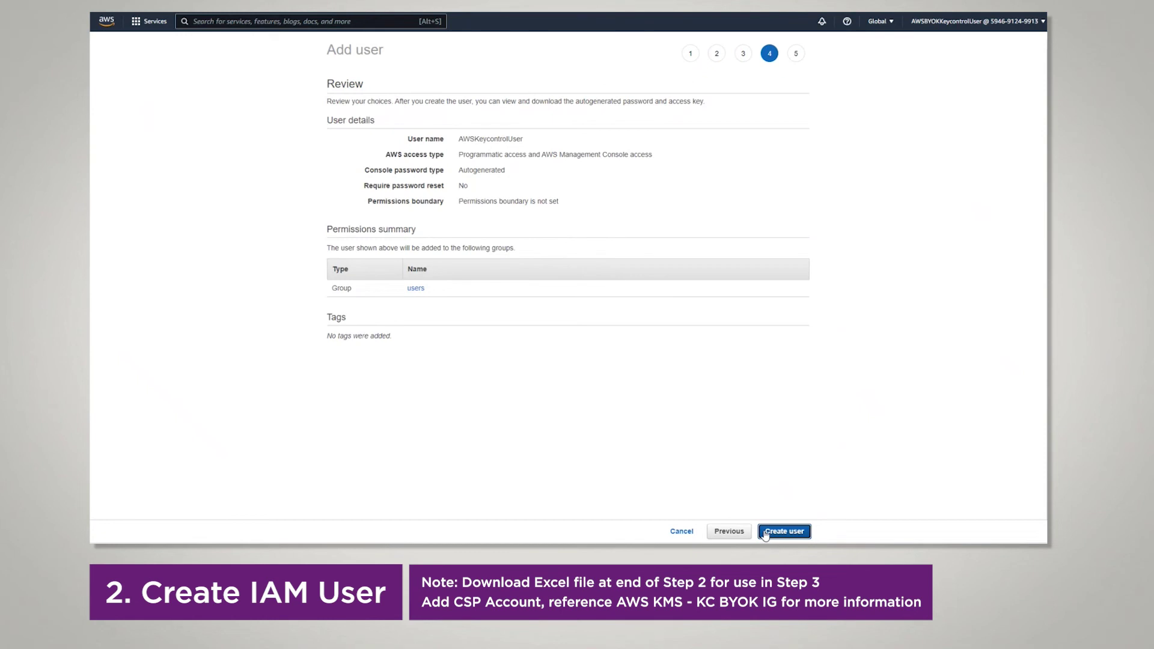
click(765, 533)
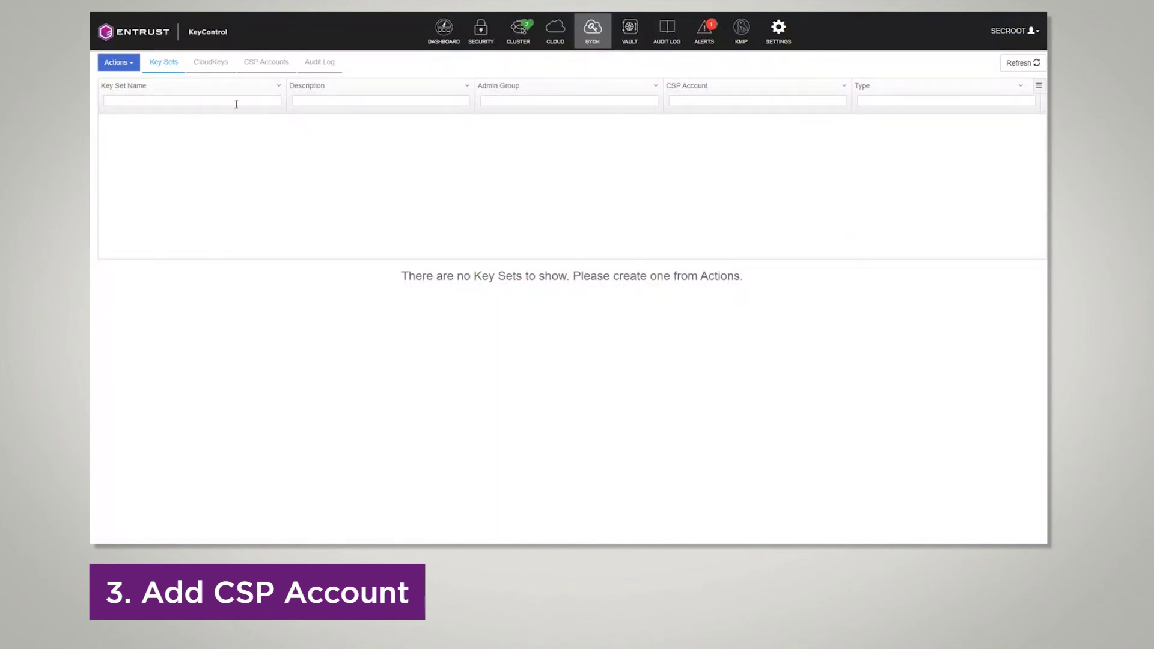
Step: Start a new CSP account named awsbyokcsp in Cloud Admin Group, leaving the description empty
click(259, 63)
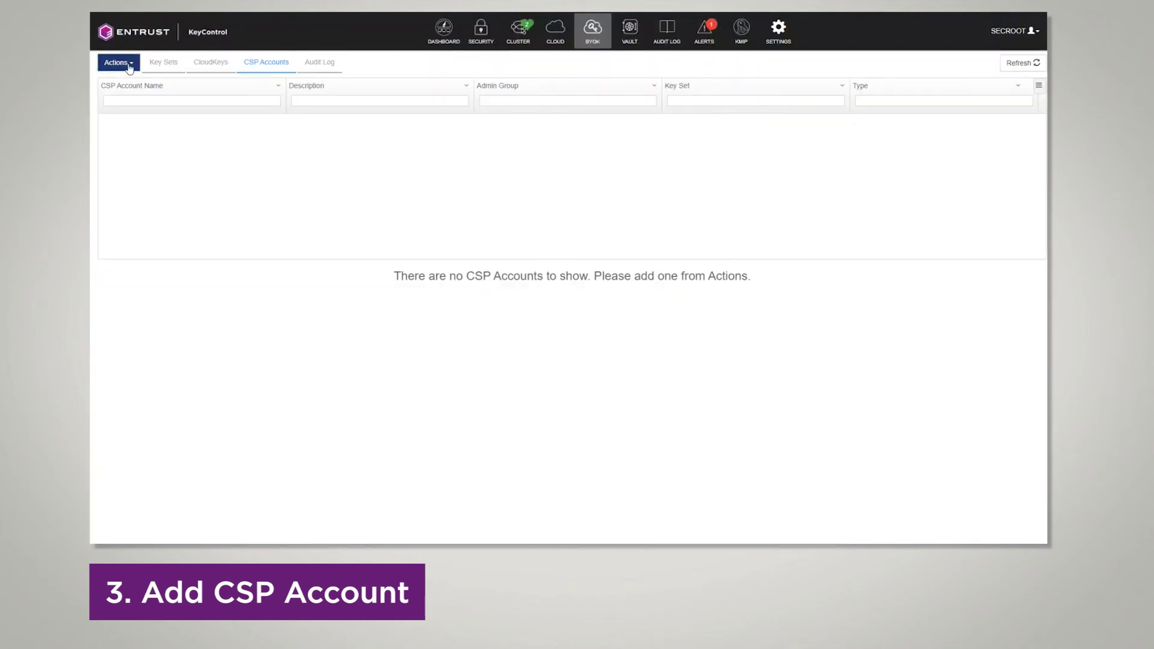
click(117, 63)
click(127, 83)
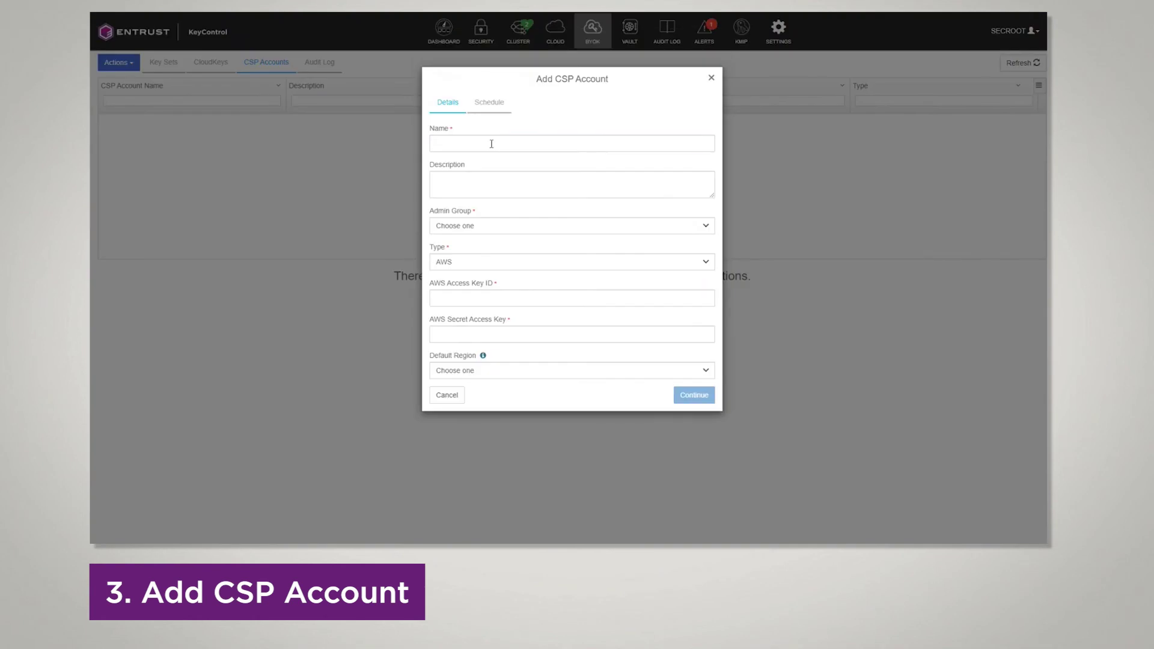
click(476, 146)
text(awsbyokcs)
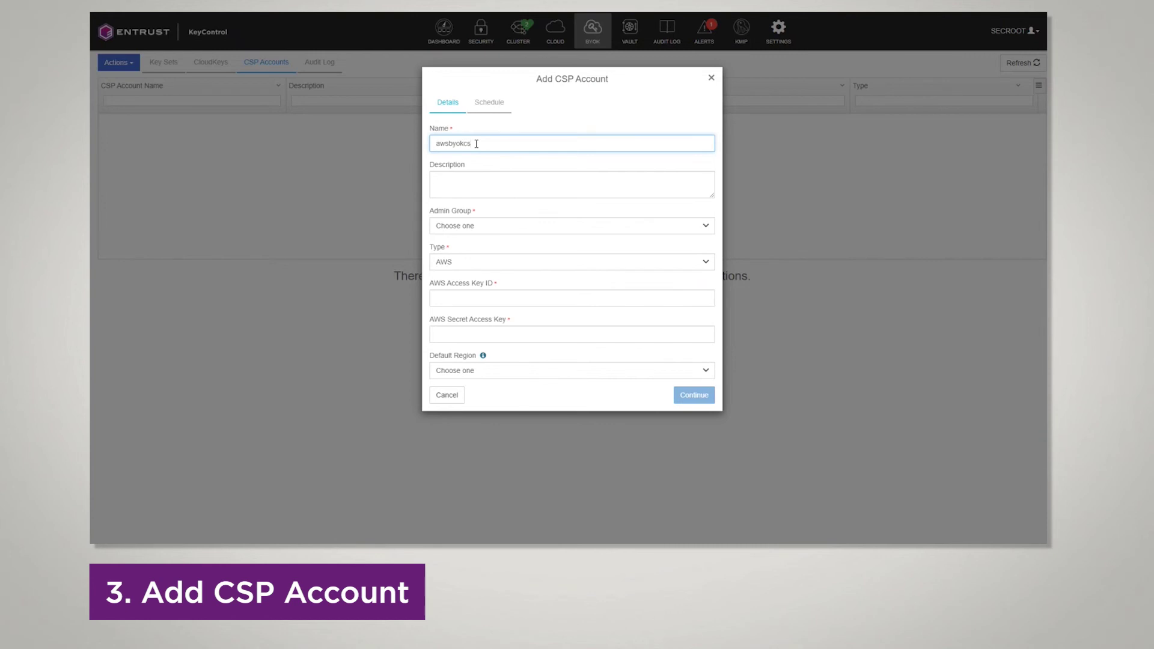
text(p)
click(507, 191)
text(Accou)
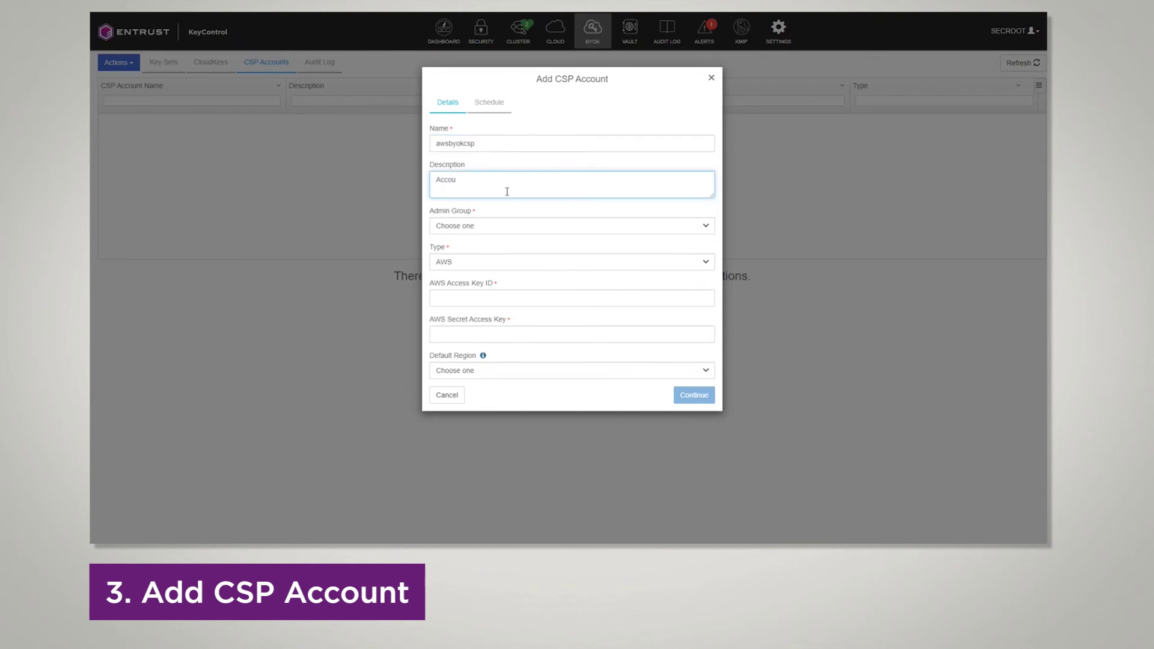
key(BackSpace)
key(BackSpace)
key(BackSpace)
key(BackSpace)
key(BackSpace)
click(622, 212)
click(527, 227)
click(516, 248)
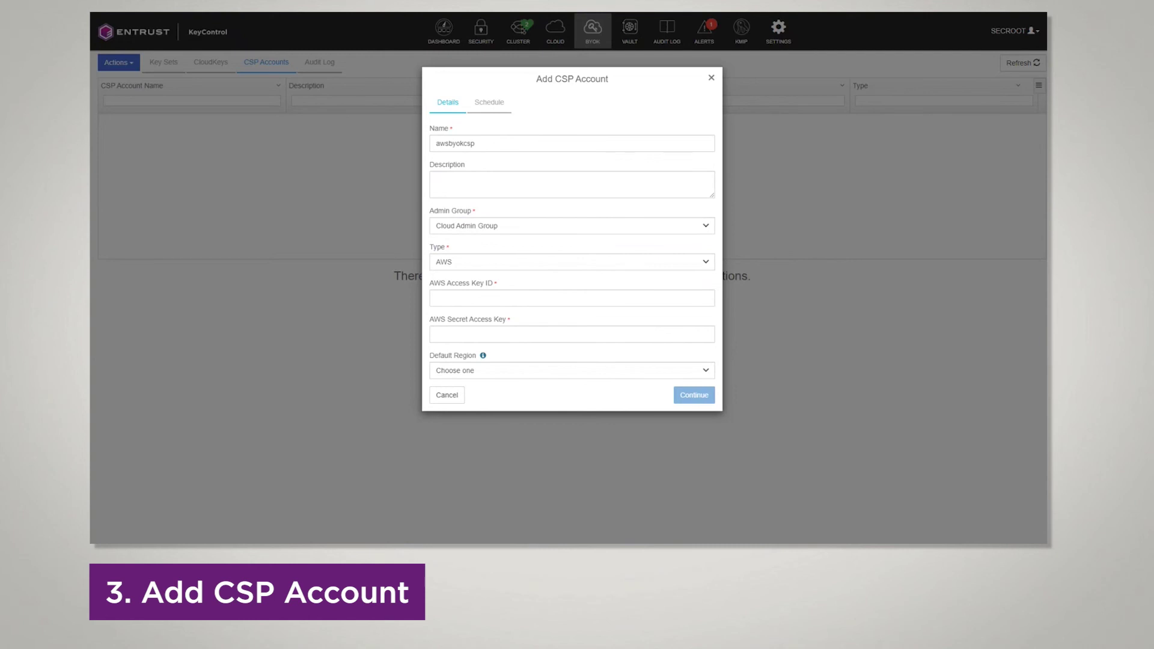
Step: Paste the AWS access key ID and secret access key, set region us-east-1, and save
click(523, 300)
key(ctrl+v)
click(462, 340)
key(ctrl+v)
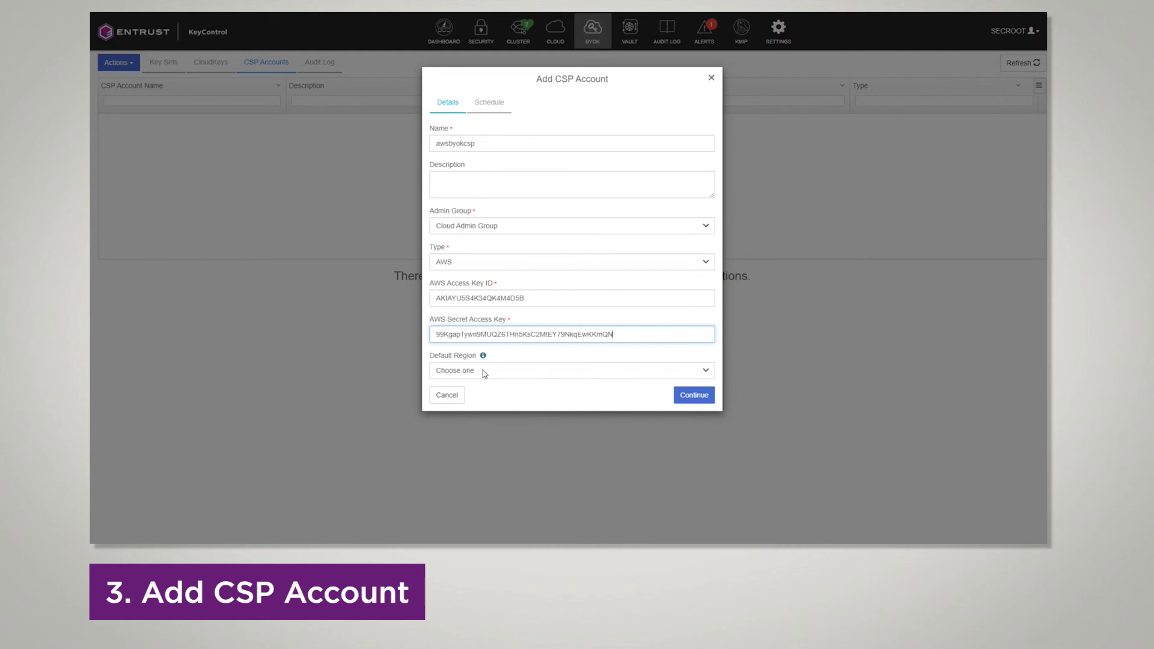
click(483, 371)
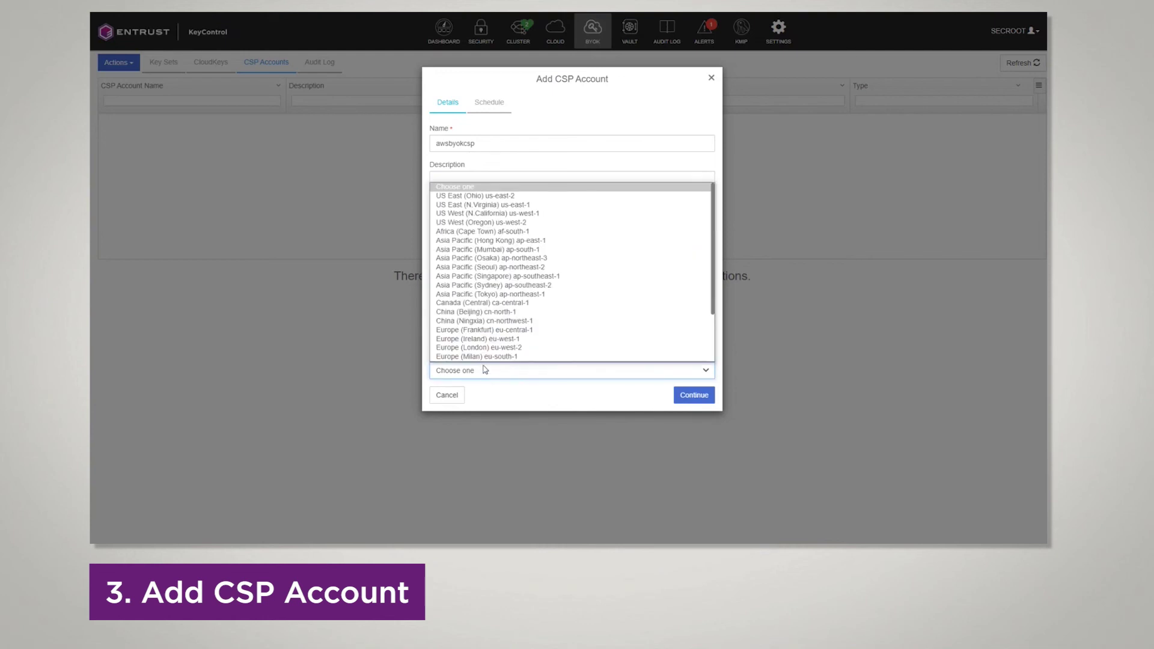
click(485, 206)
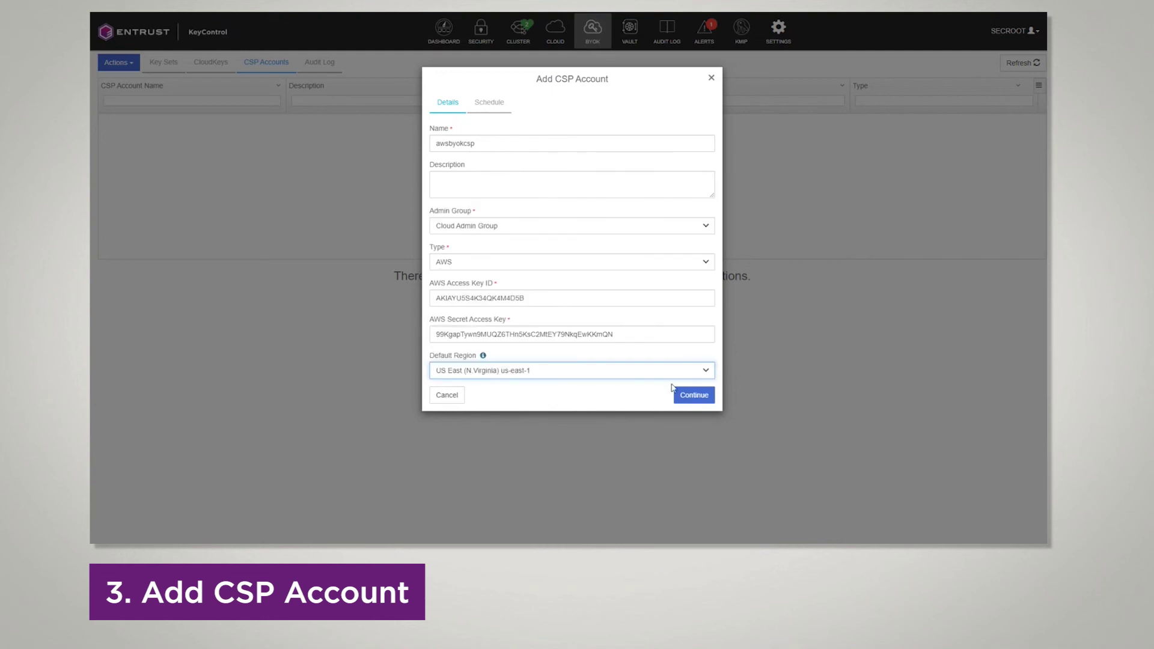
click(690, 398)
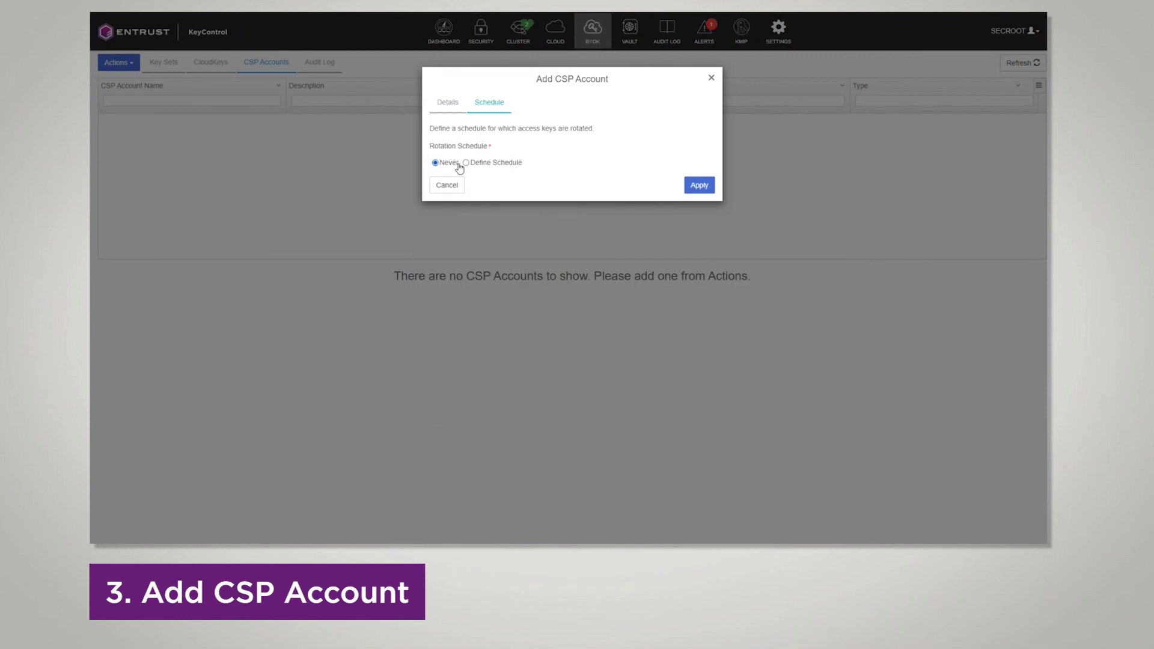
click(698, 185)
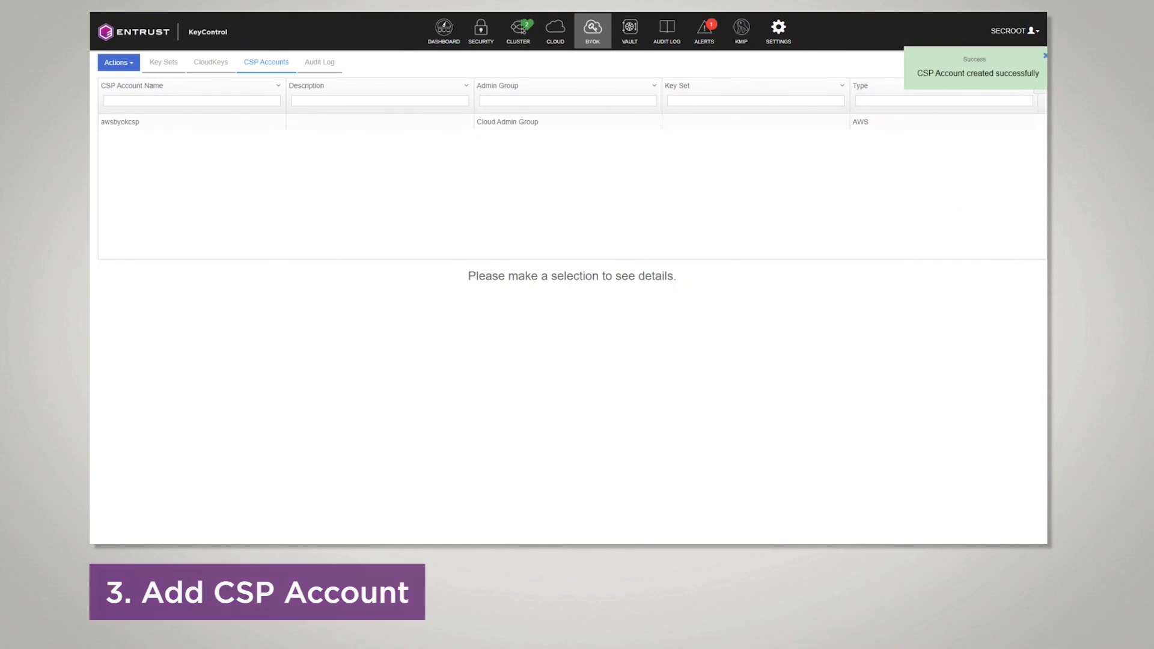
Step: Start a new key set named awskeyset owned by Cloud Admin Group
click(170, 70)
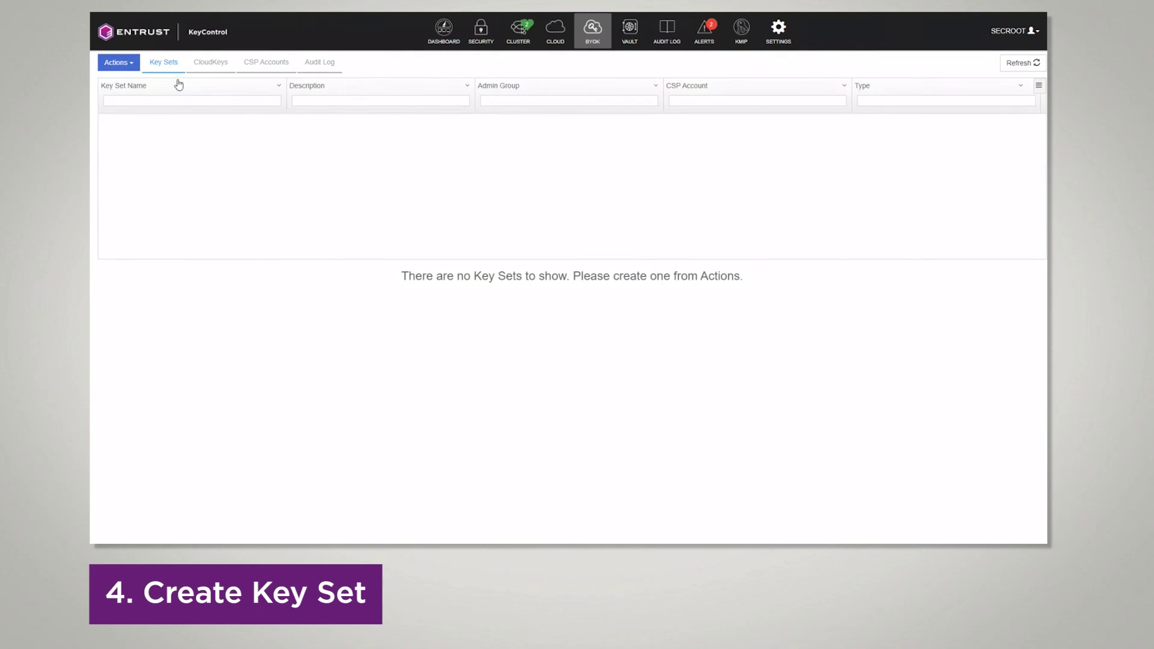
click(126, 65)
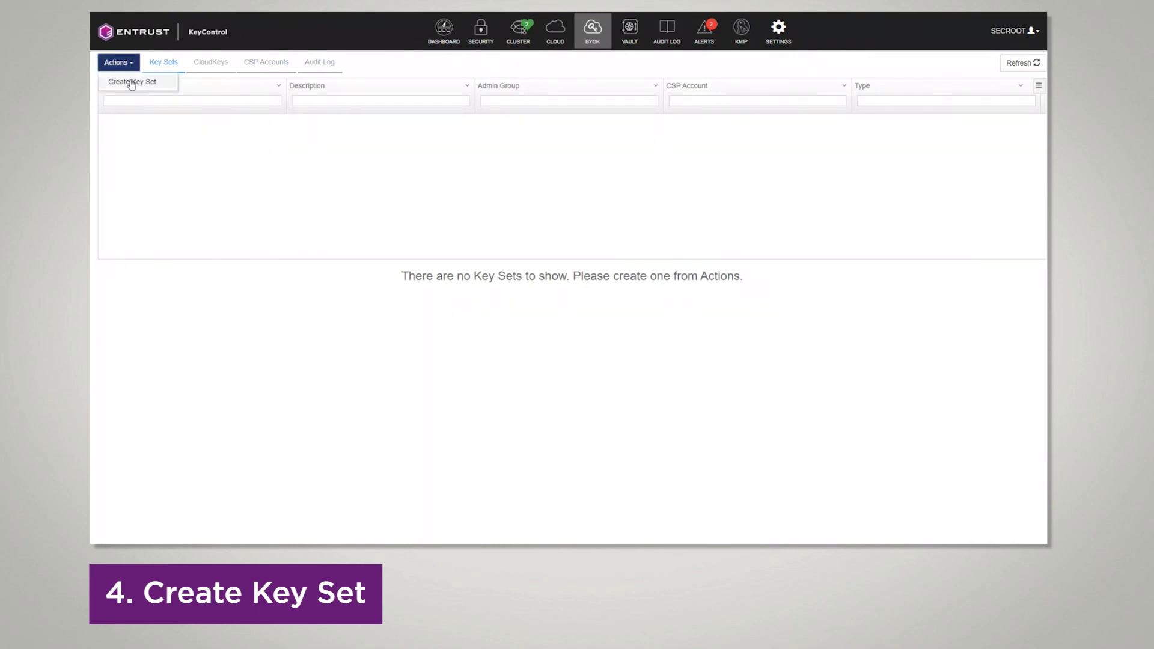
click(132, 82)
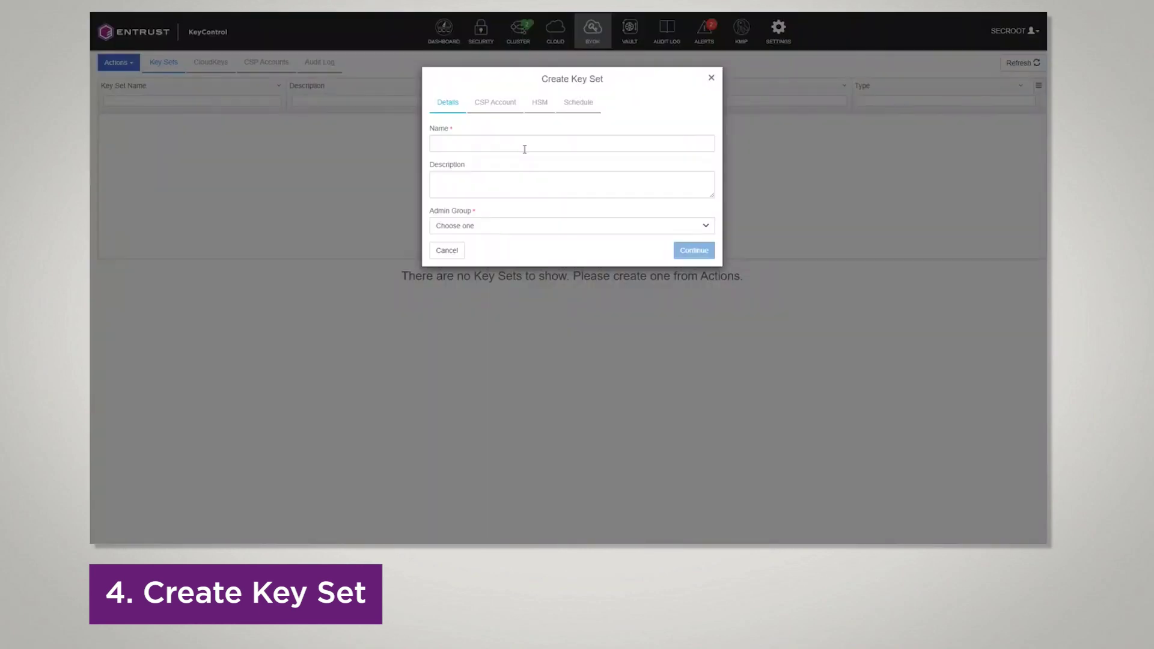
click(524, 149)
text(aws)
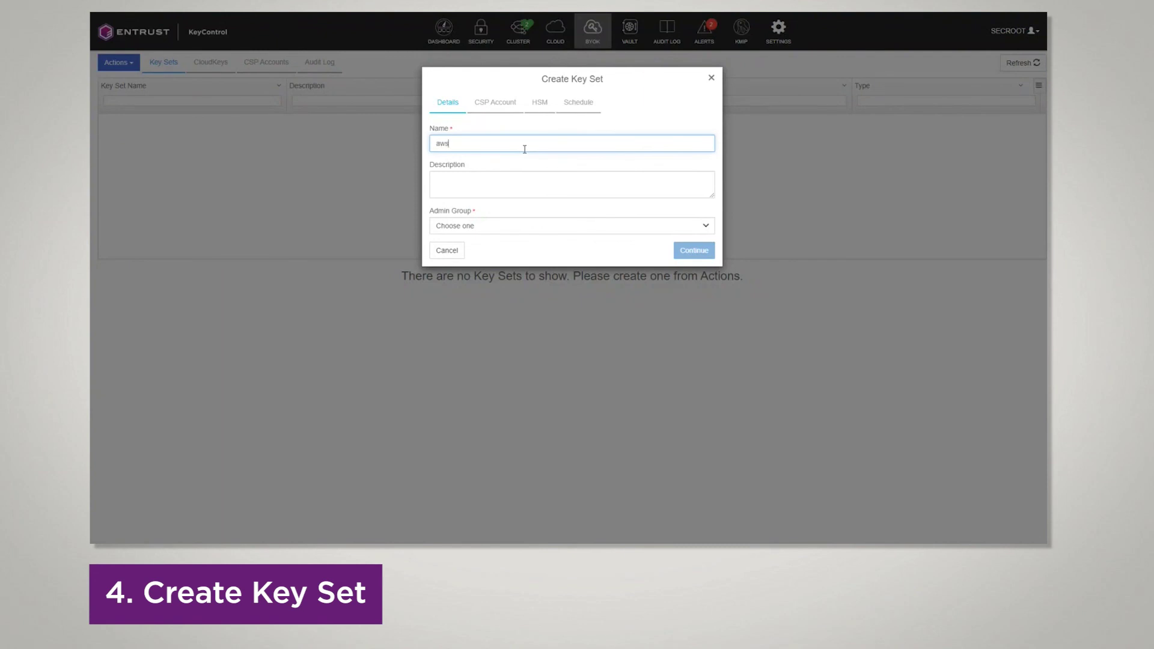
text(keyset)
click(504, 226)
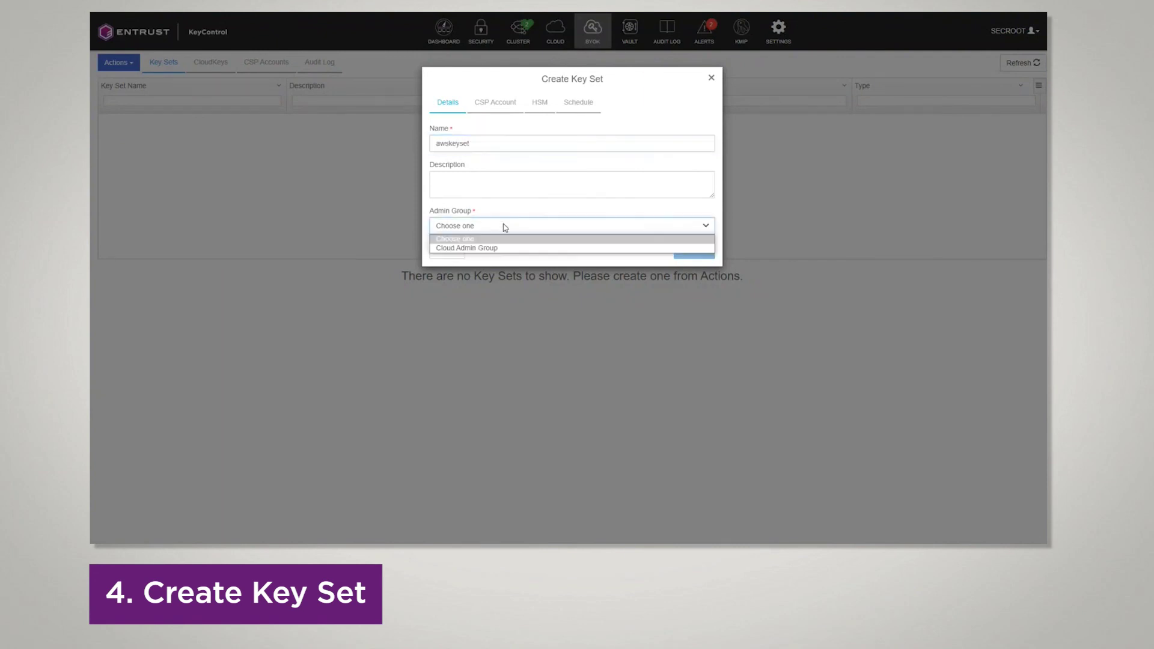
click(496, 248)
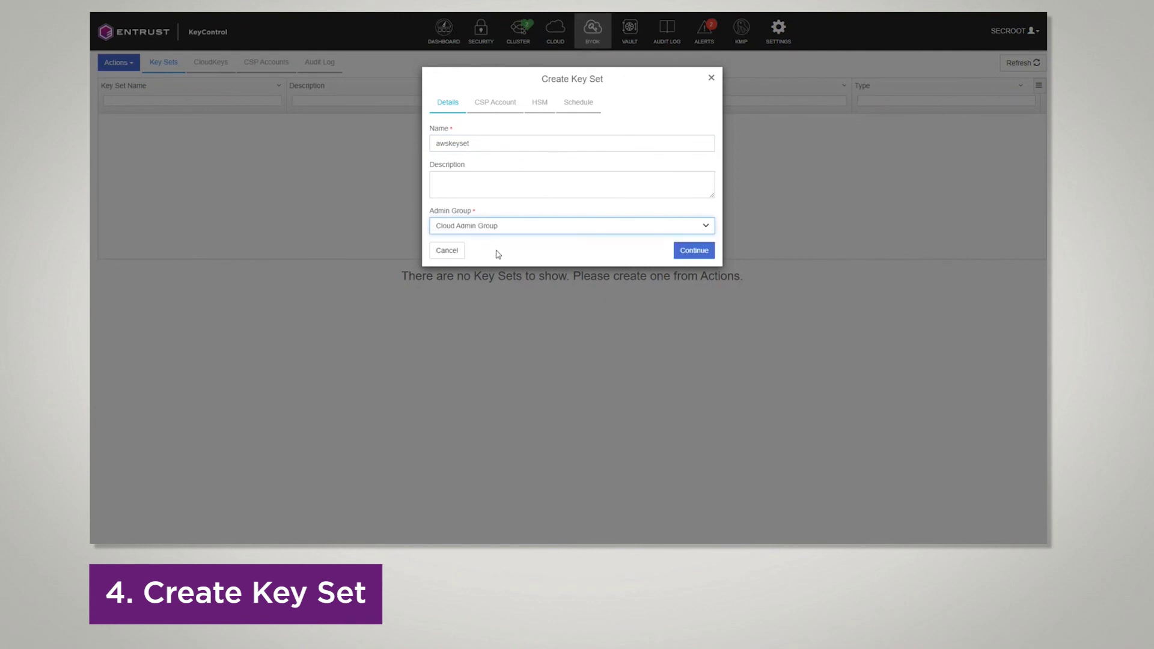
Step: Link the key set to awsbyokcsp, skip HSM, set rotation to Never, and create it
click(711, 256)
click(497, 154)
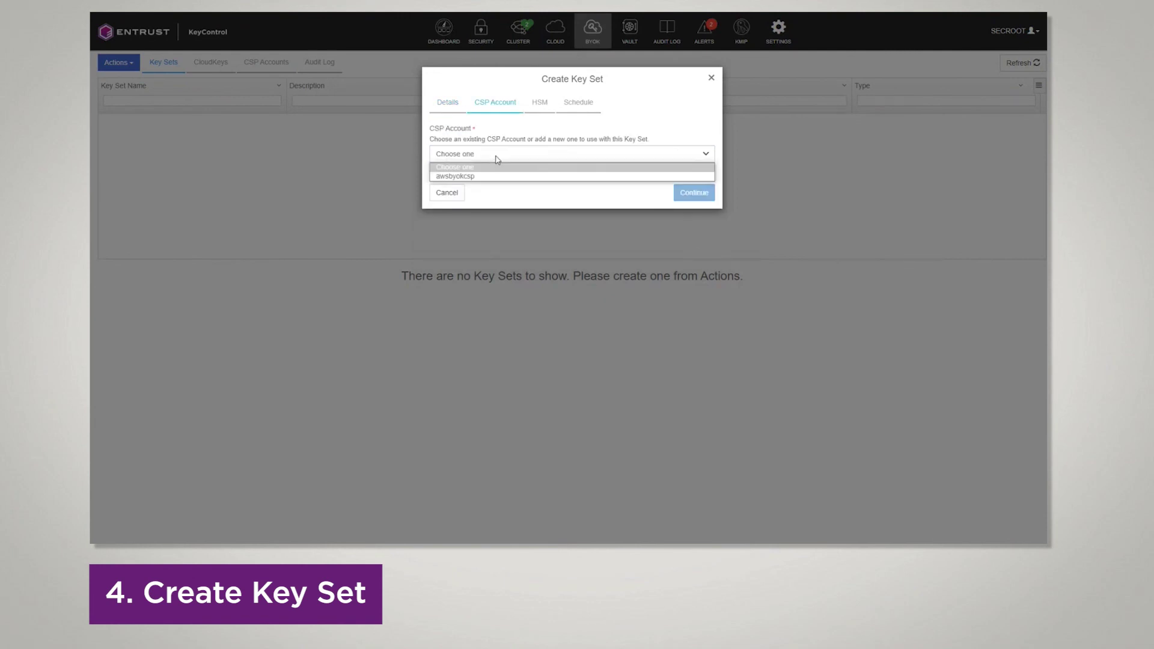
click(484, 174)
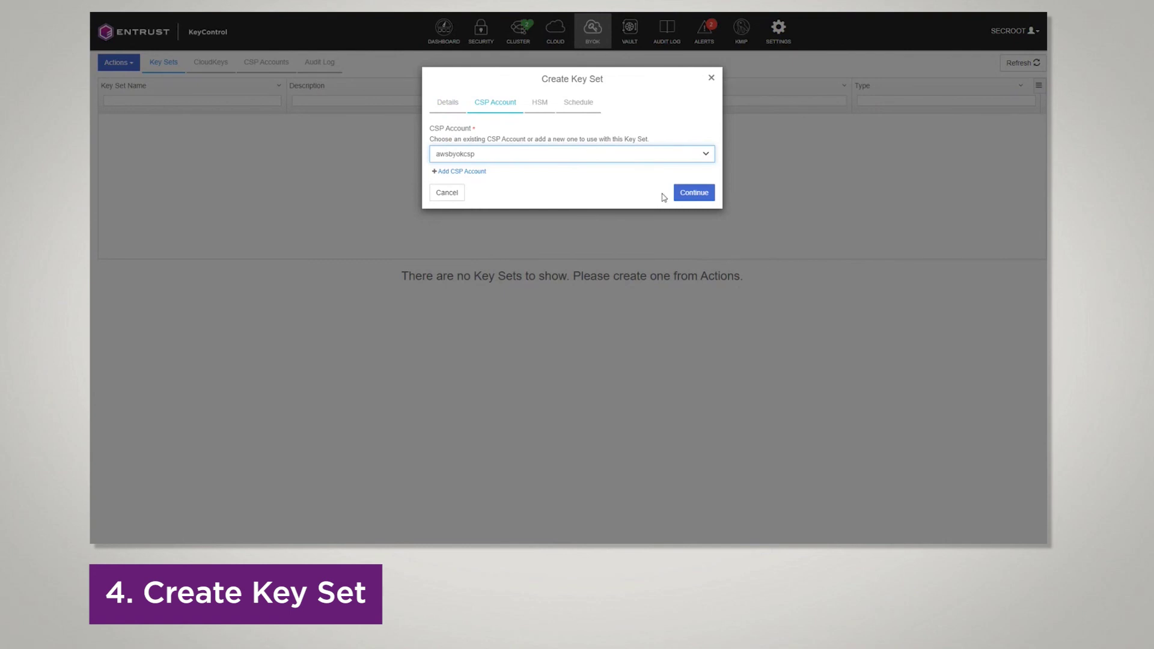
click(684, 192)
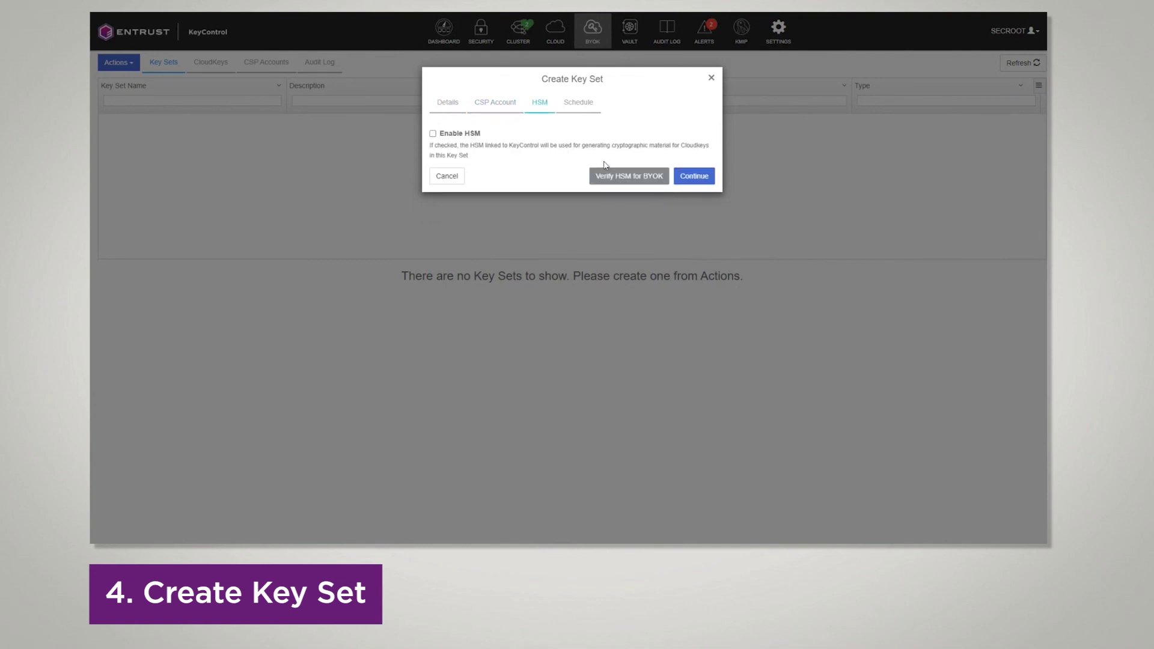
click(685, 177)
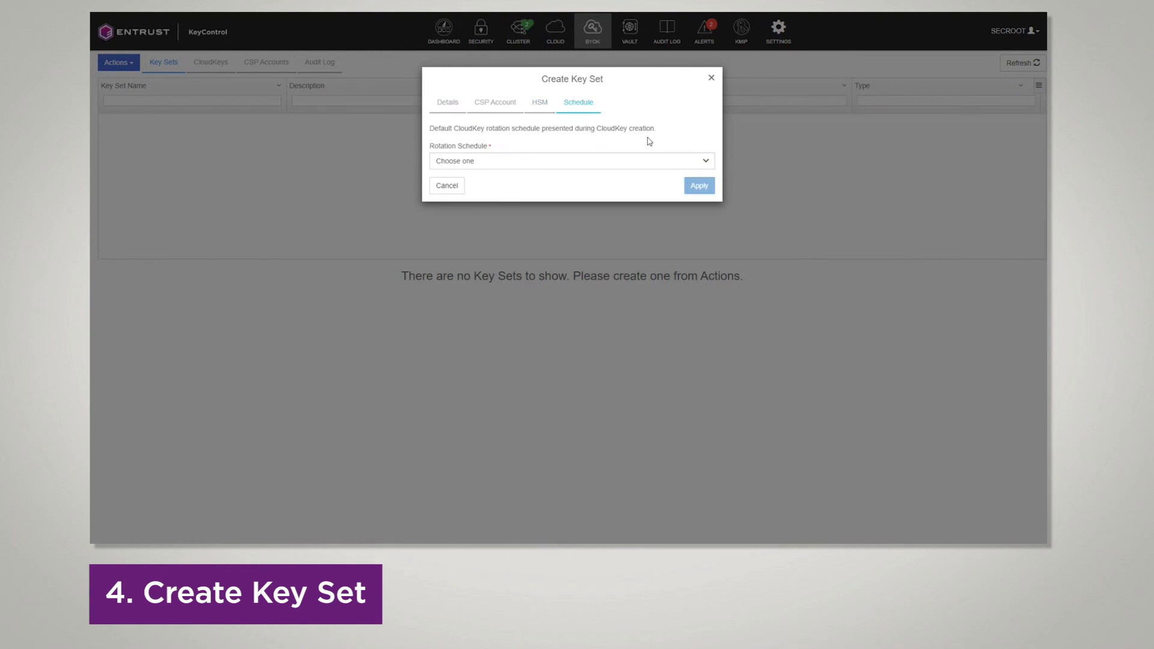
click(641, 160)
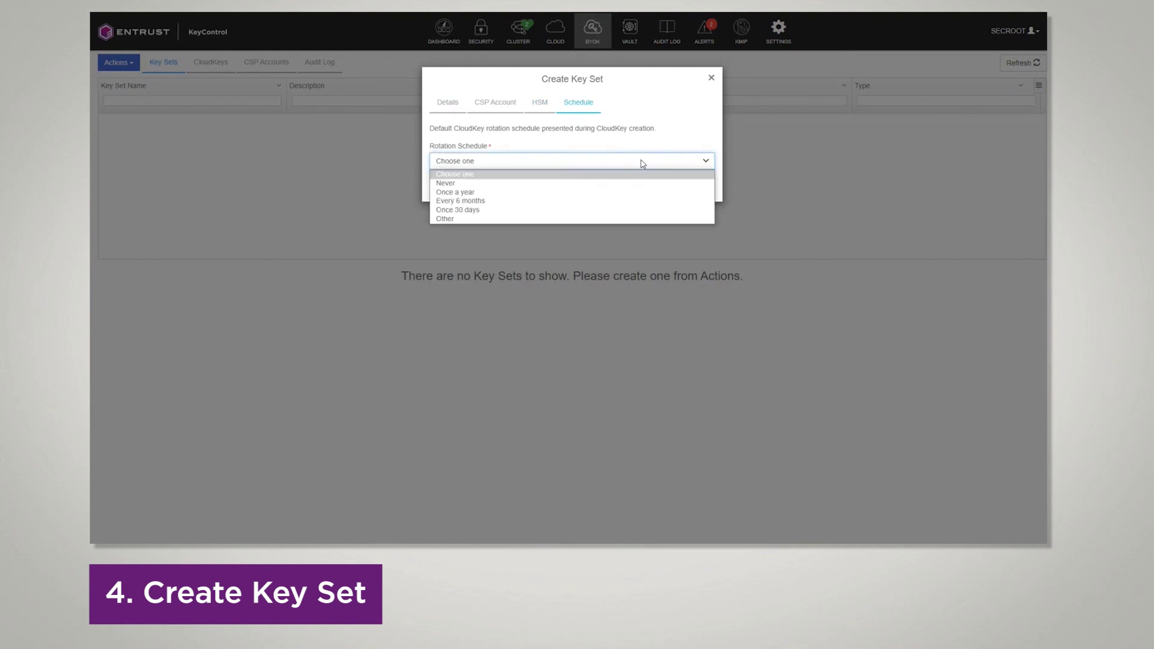
click(638, 183)
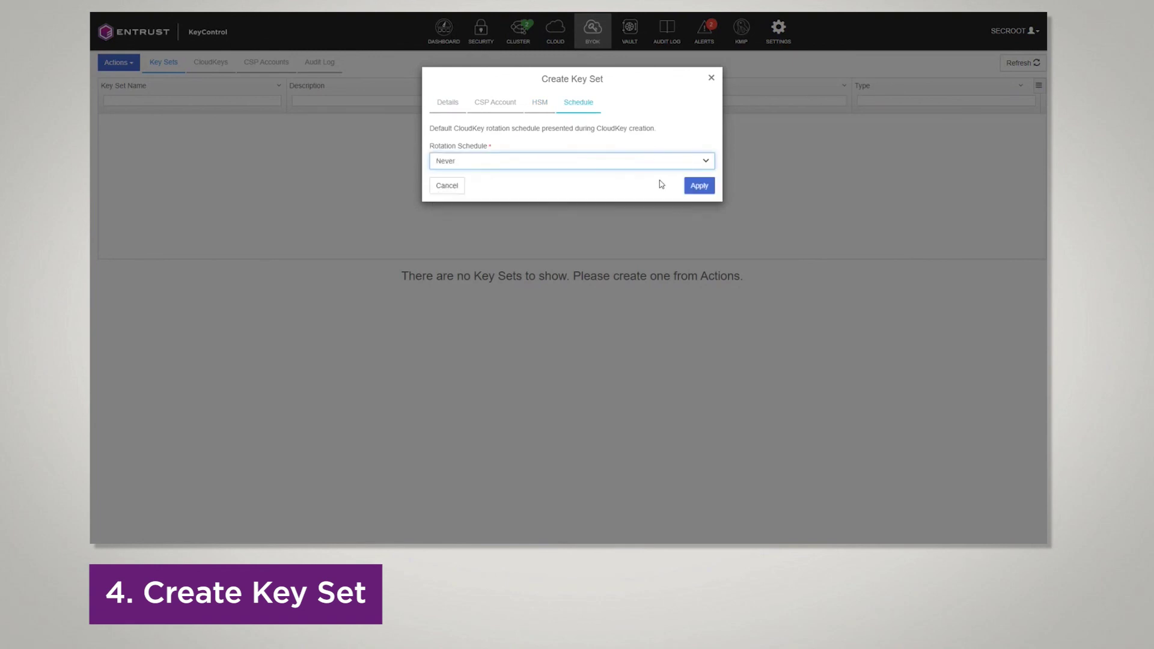
click(696, 187)
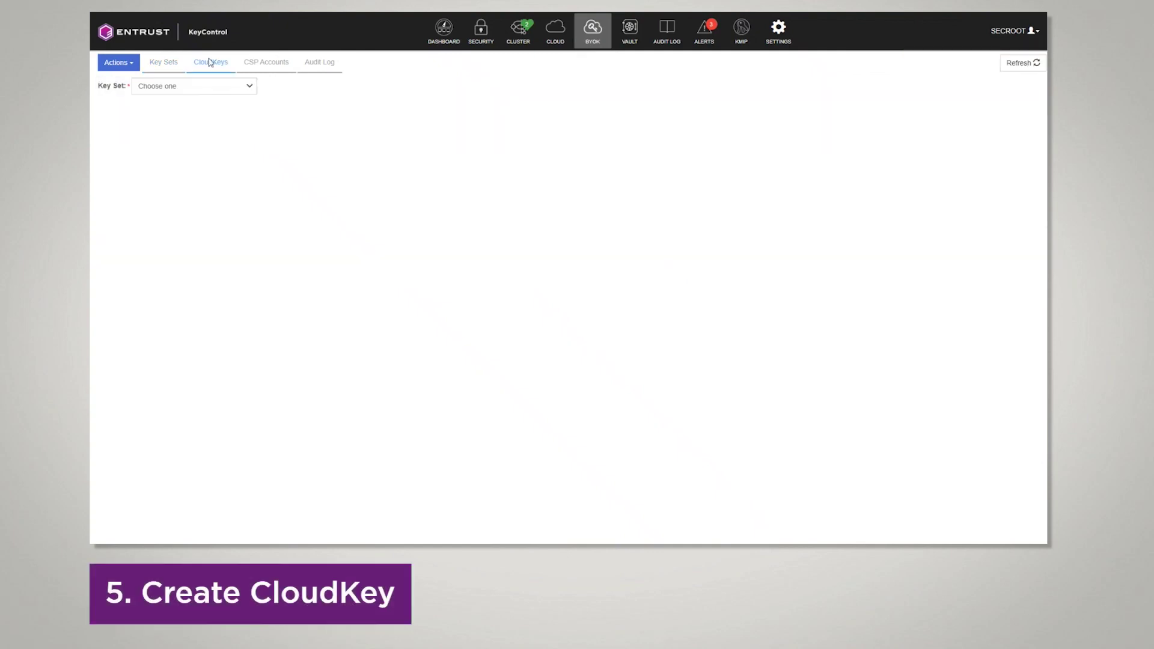
Step: Select awskeyset and us-east-1, then start a CloudKey named AWSCloudKEyCreatedInKeycontrol
click(198, 90)
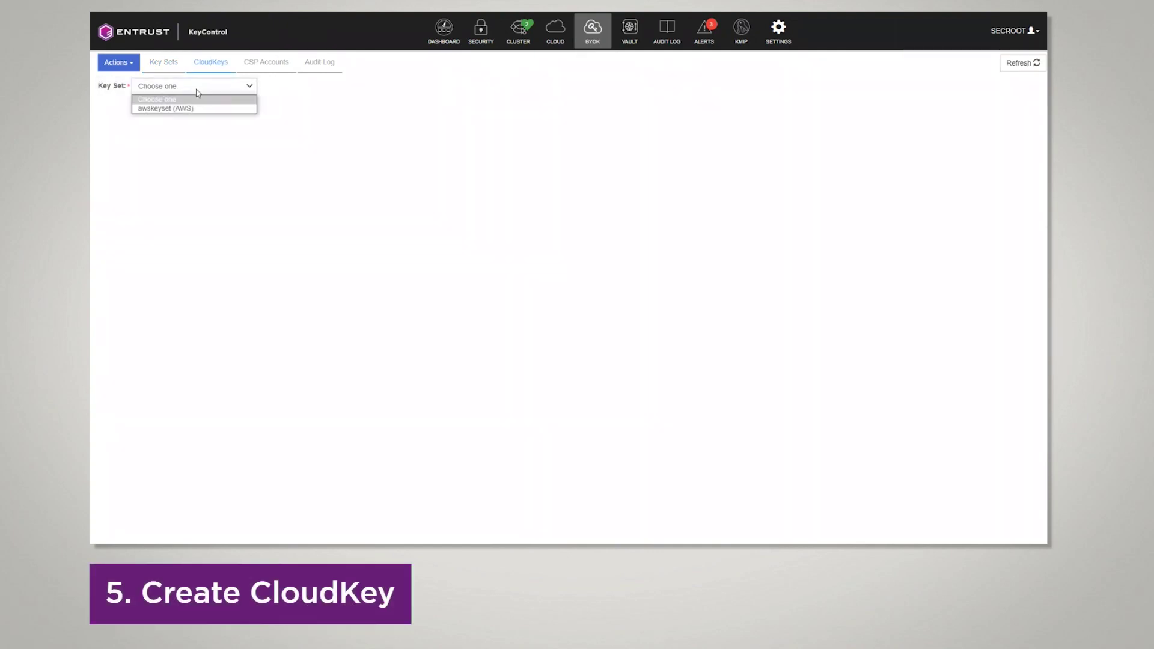
click(202, 107)
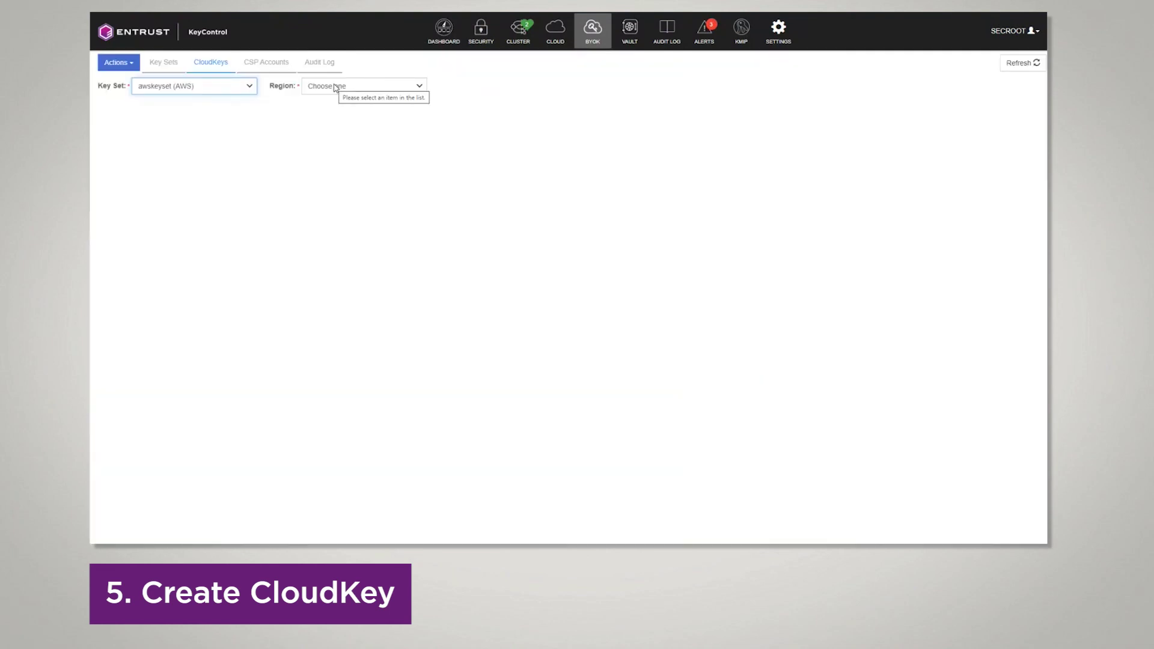
click(335, 88)
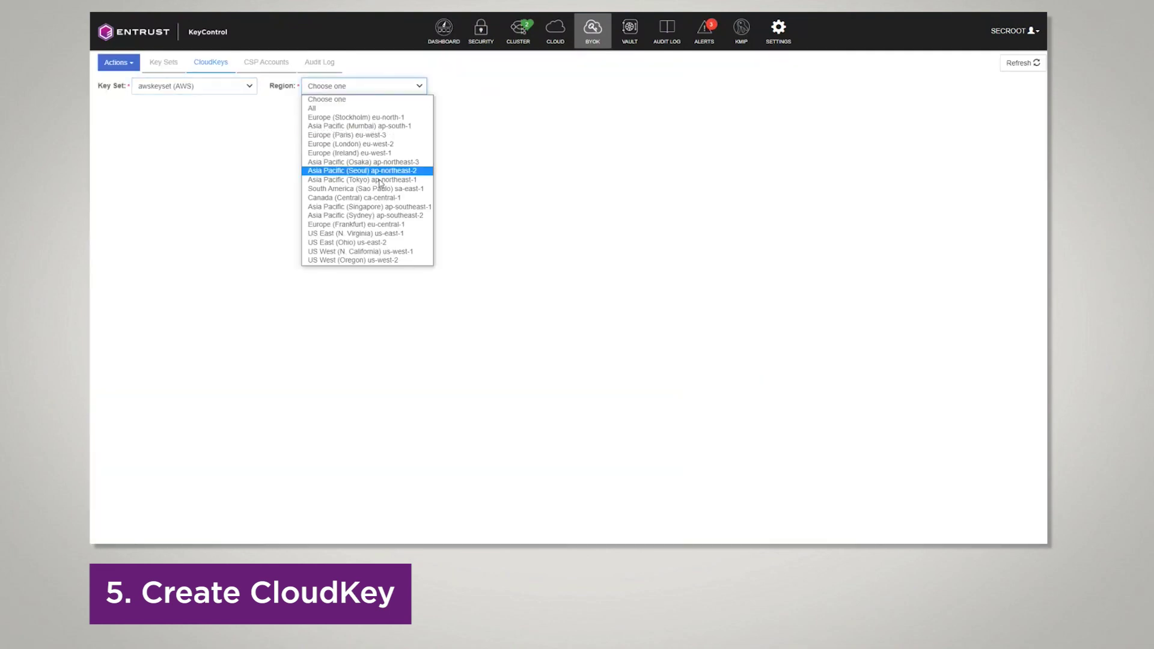
click(364, 233)
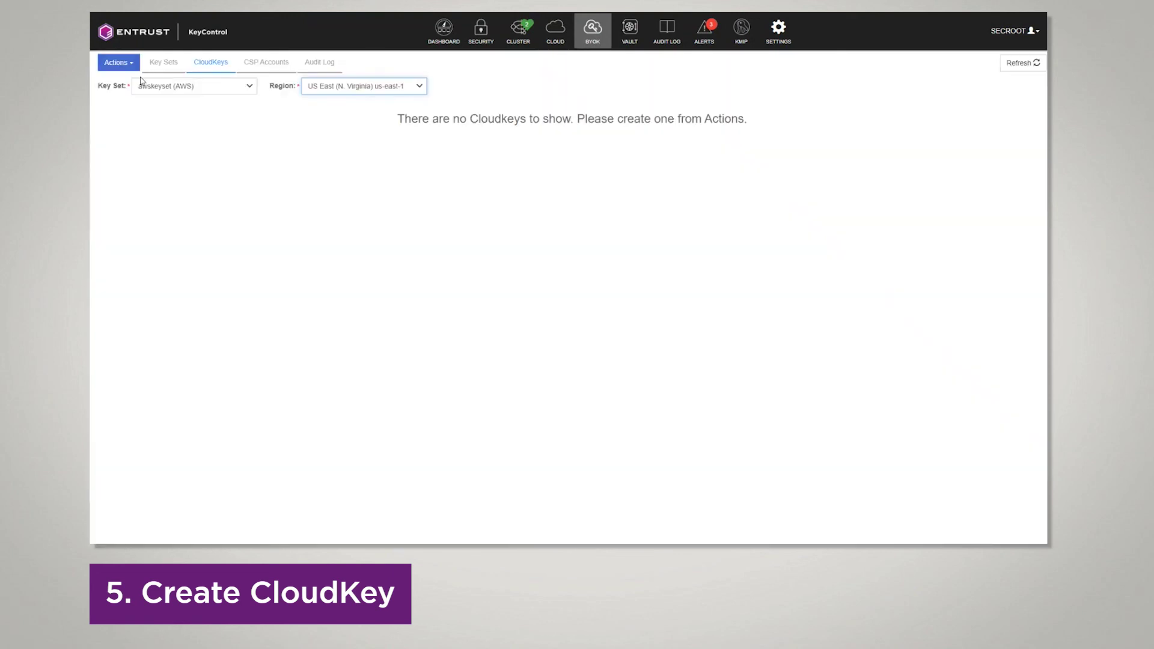
click(118, 63)
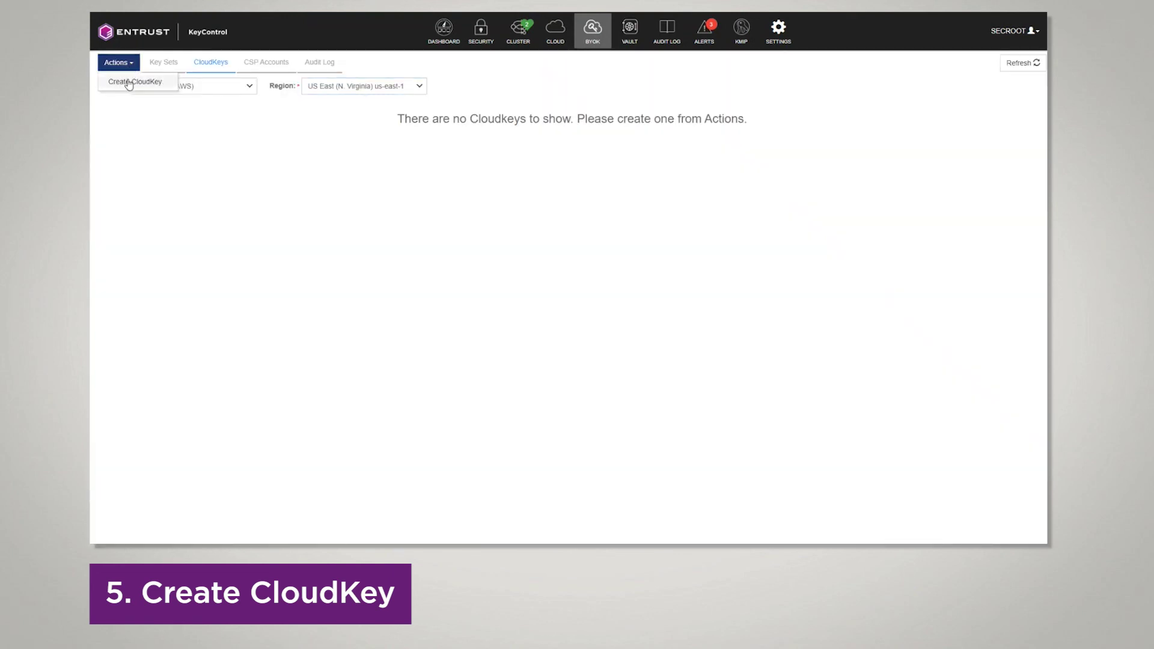
click(129, 82)
click(482, 183)
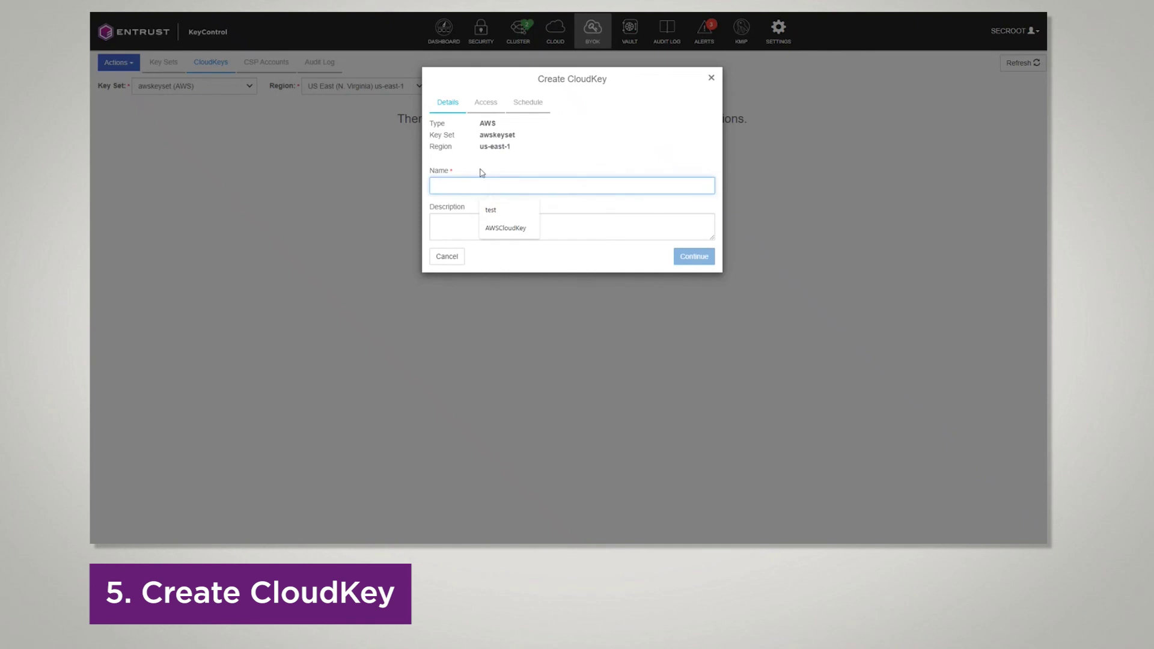
text(AWS)
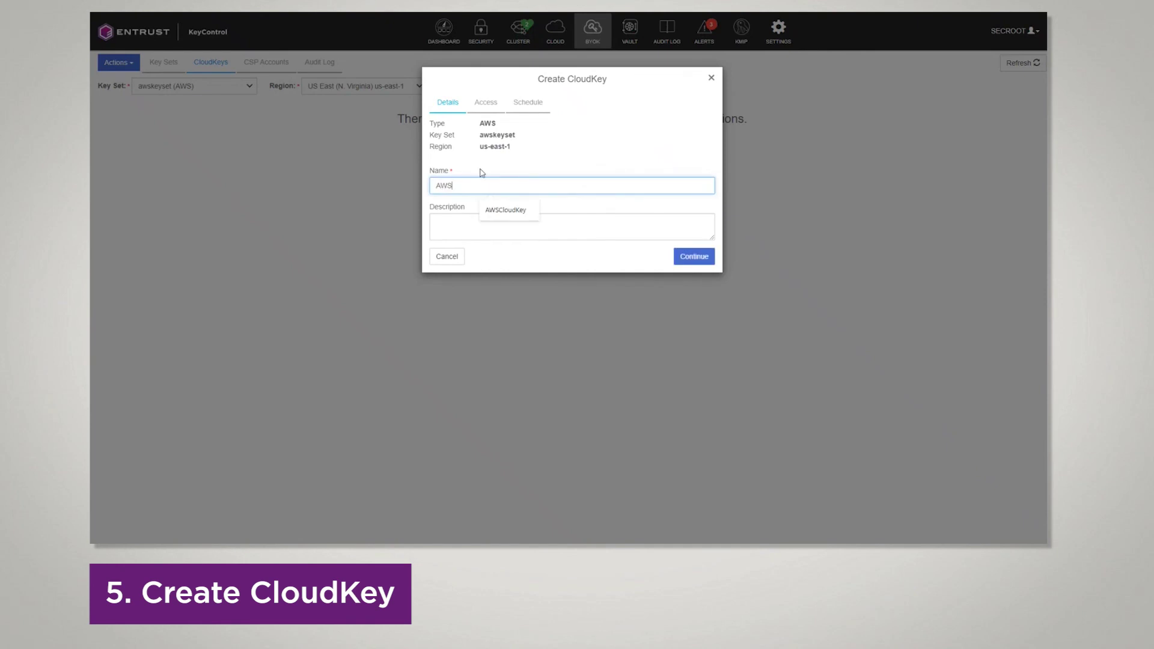
text(CloudKEyCreatedInKeyc)
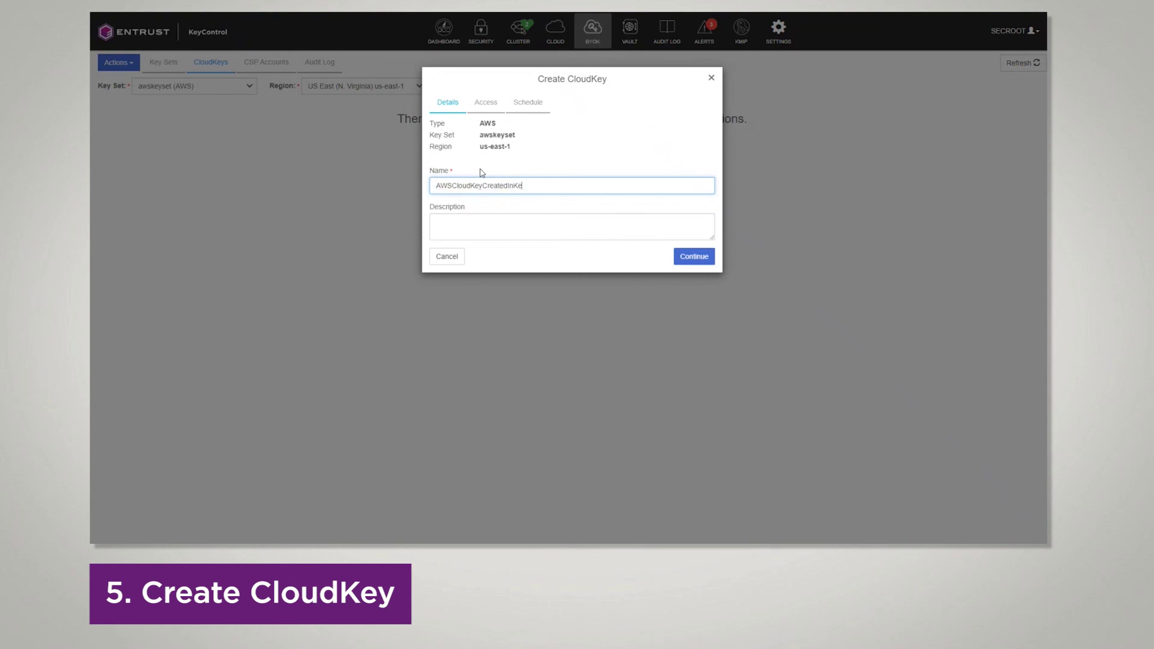
text(ontrol)
Step: Make the IAM user both key administrator and key user, keep the inherited schedule, and create the CloudKey
click(691, 259)
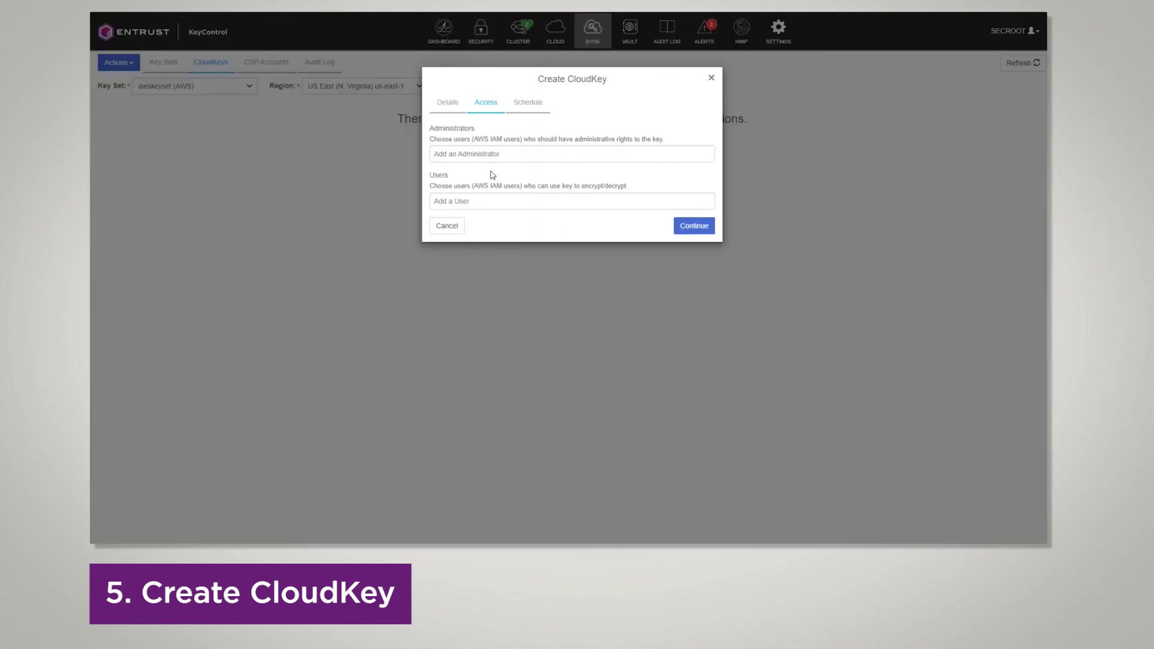
click(487, 155)
click(489, 175)
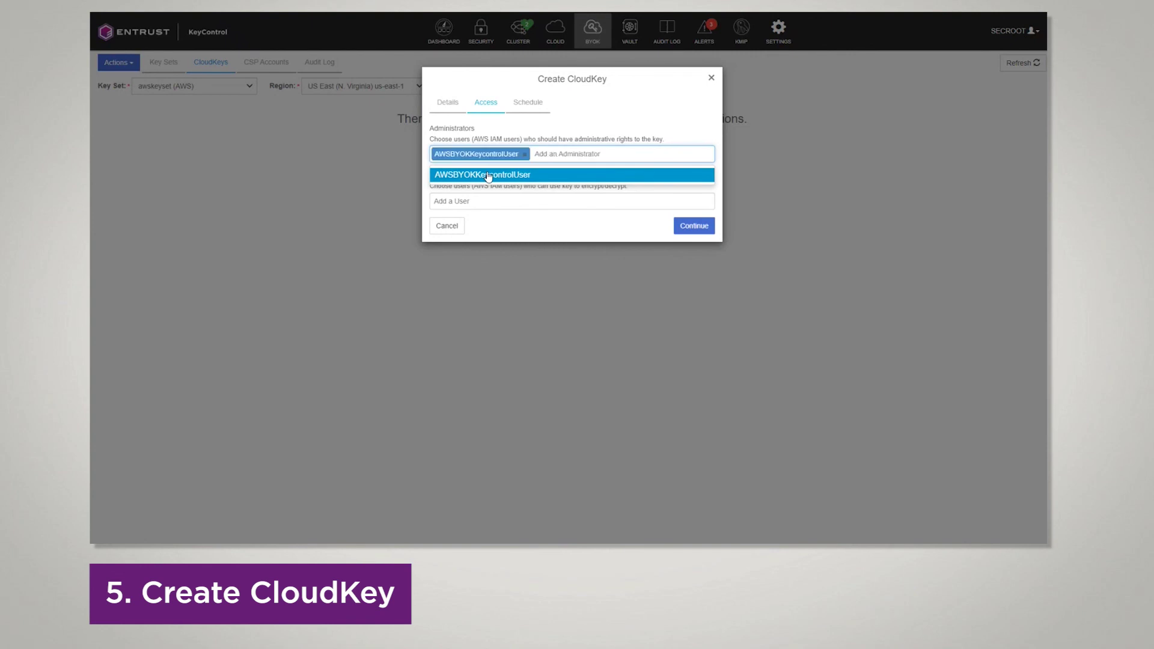
click(488, 206)
click(491, 223)
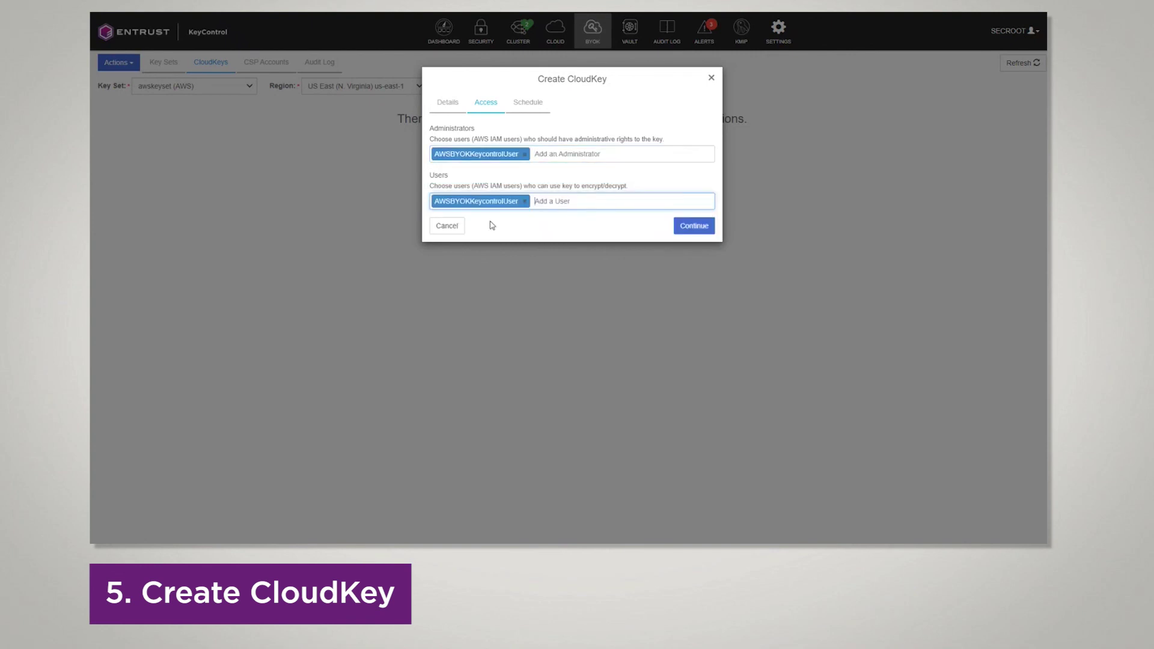
click(700, 229)
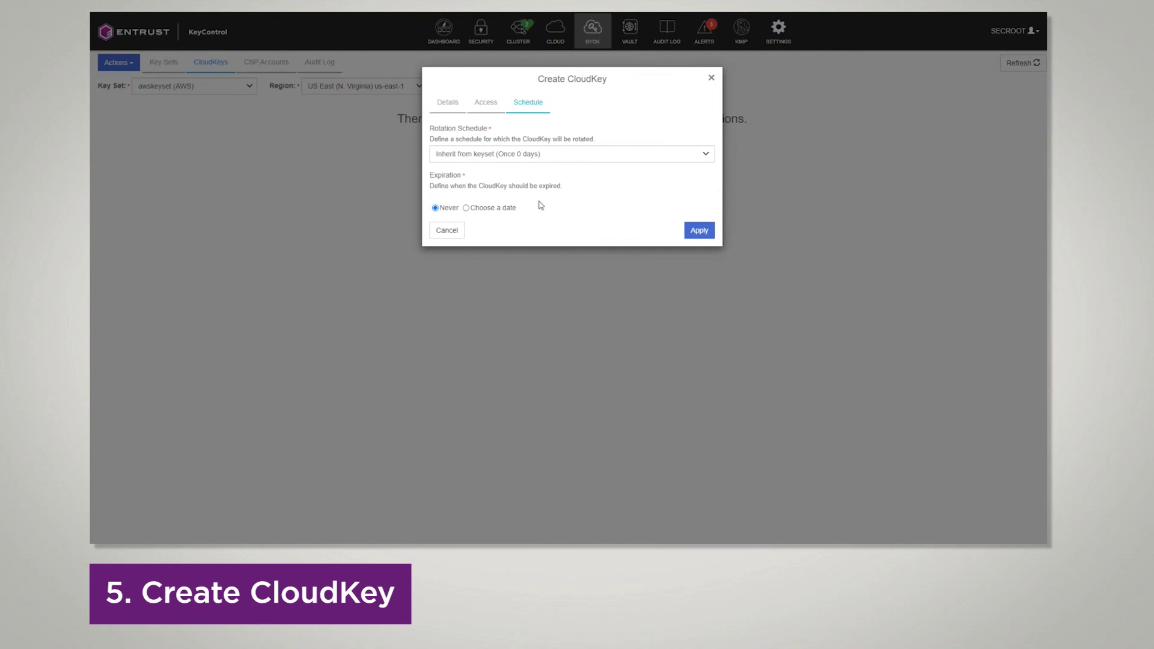
click(699, 233)
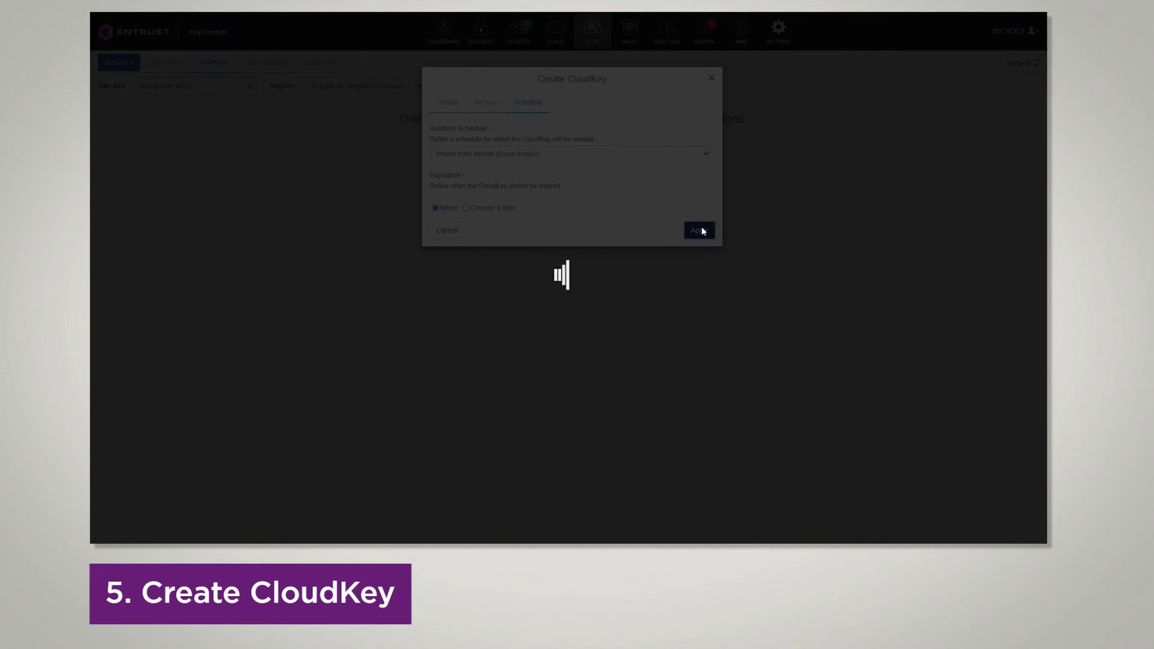